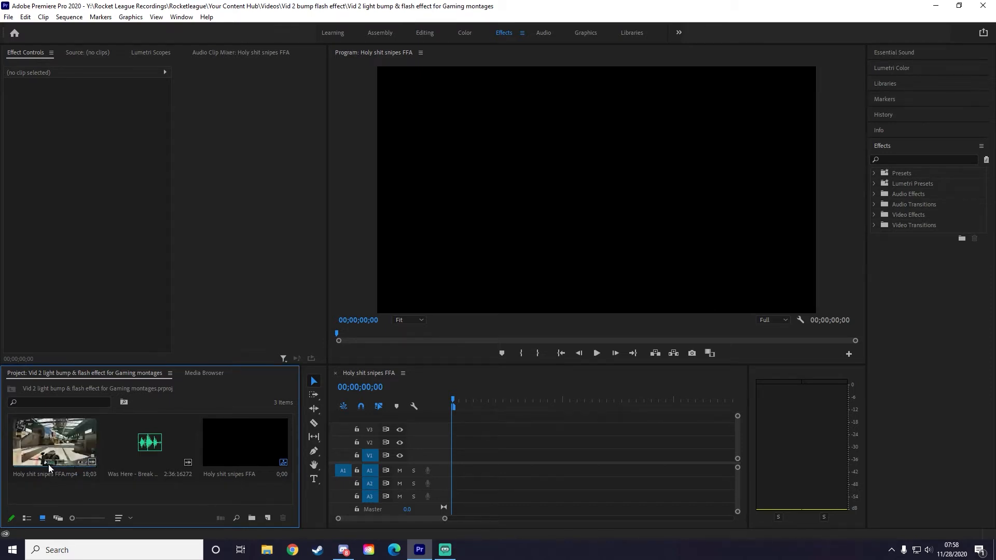
Delete the existing empty sequence and create a new one from the Holy shit snipes FFA.mp4 clip.
{"action": "left_click_drag", "start_coordinate": [127, 453], "coordinate": [155, 459]}
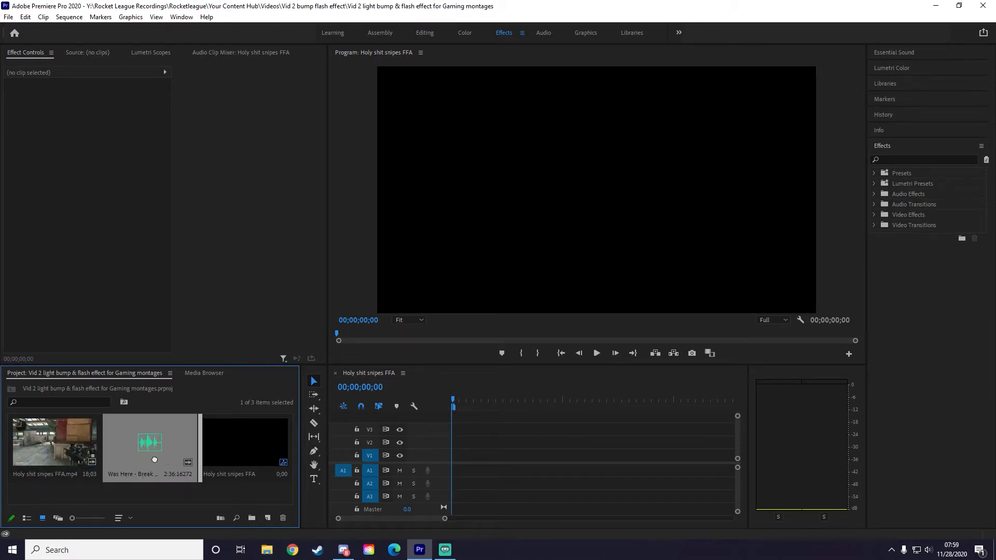
{"action": "left_click", "coordinate": [239, 461]}
{"action": "key", "text": "Delete"}
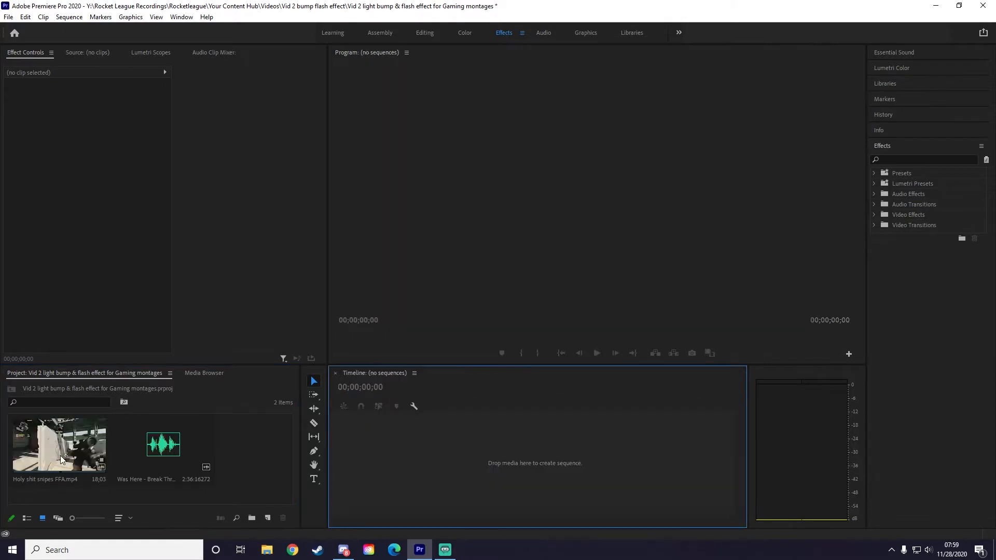
{"action": "left_click", "coordinate": [20, 438]}
{"action": "left_click_drag", "start_coordinate": [20, 437], "coordinate": [344, 446]}
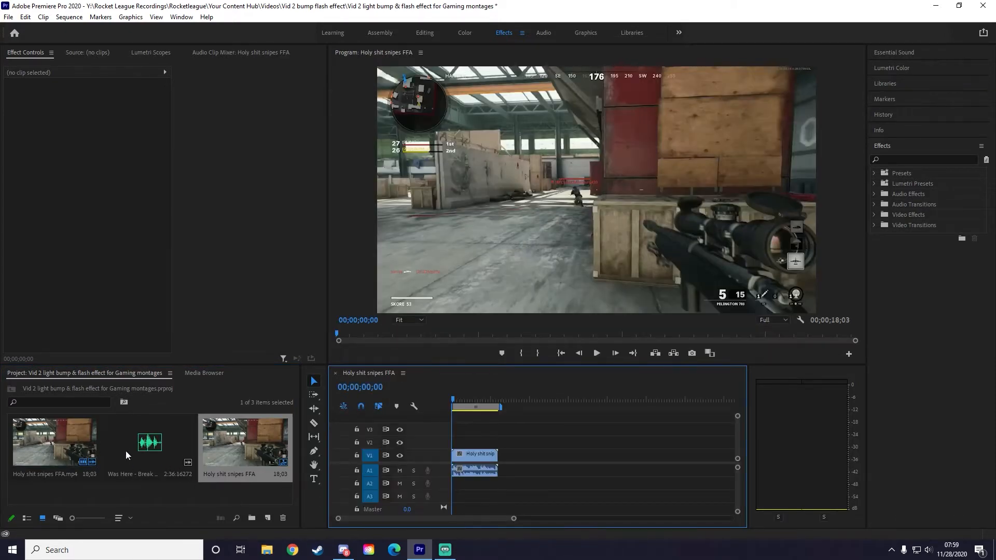
Unlink the gameplay clip's audio from its video and delete that audio from track A1.
{"action": "left_click", "coordinate": [469, 470]}
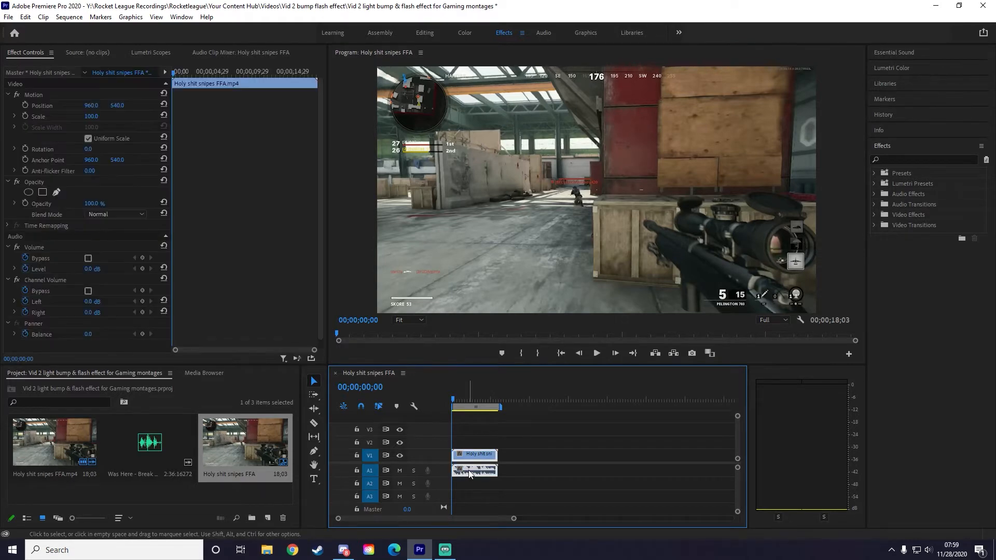
{"action": "right_click", "coordinate": [468, 470]}
{"action": "left_click", "coordinate": [516, 177]}
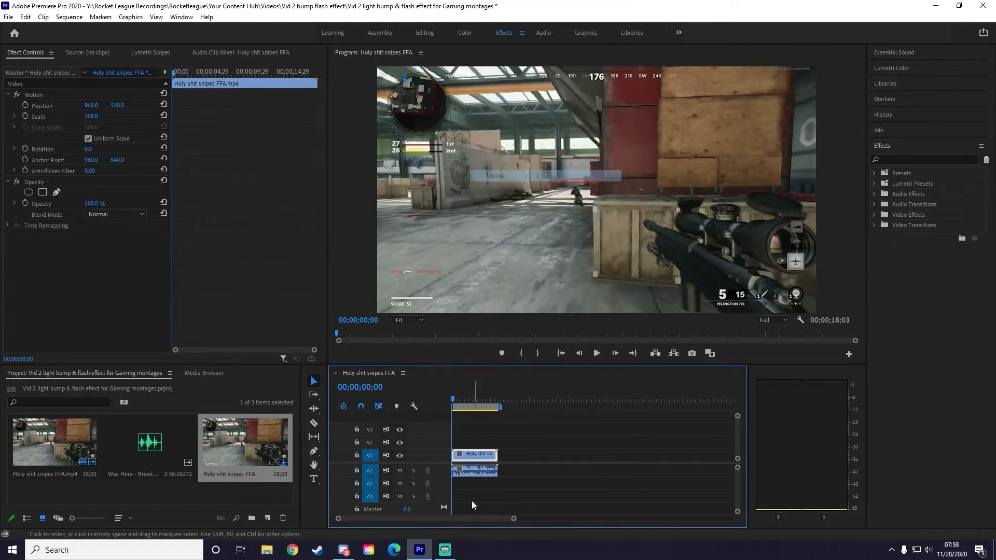
{"action": "left_click", "coordinate": [476, 473]}
{"action": "key", "text": "Delete"}
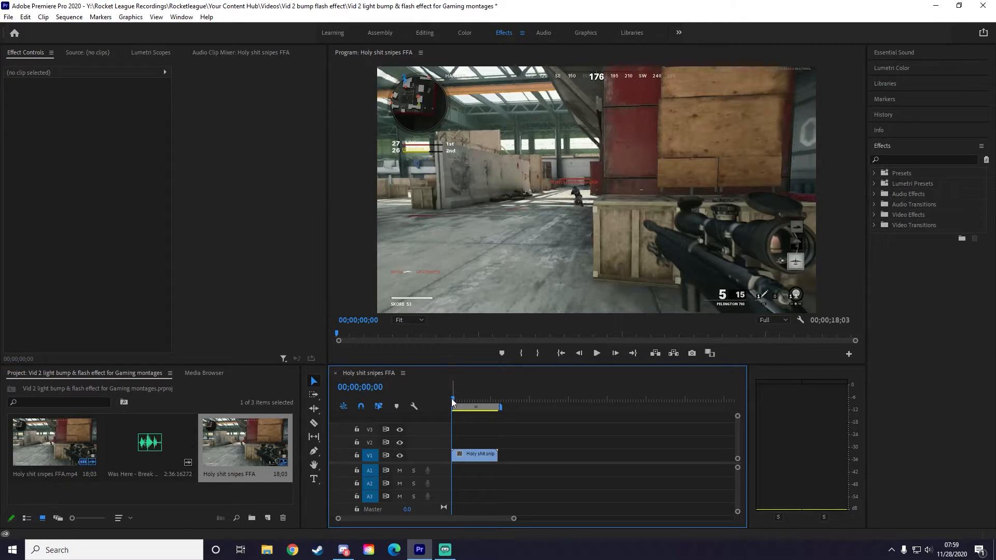
Place the Was Here - Break Through music track on audio track A1, starting at the beginning of the sequence.
{"action": "scroll", "coordinate": [456, 397], "scroll_direction": "up", "scroll_amount": 10}
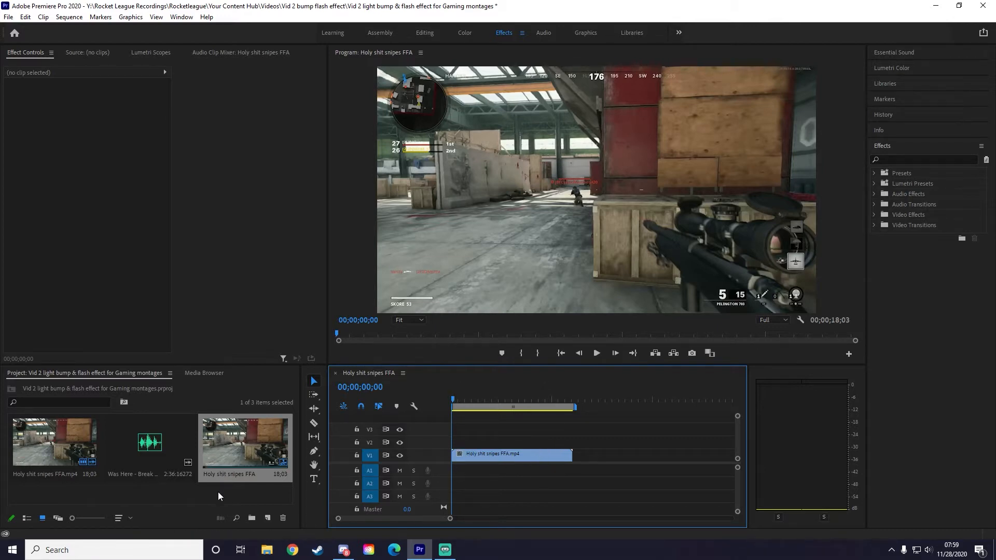
{"action": "left_click", "coordinate": [200, 494]}
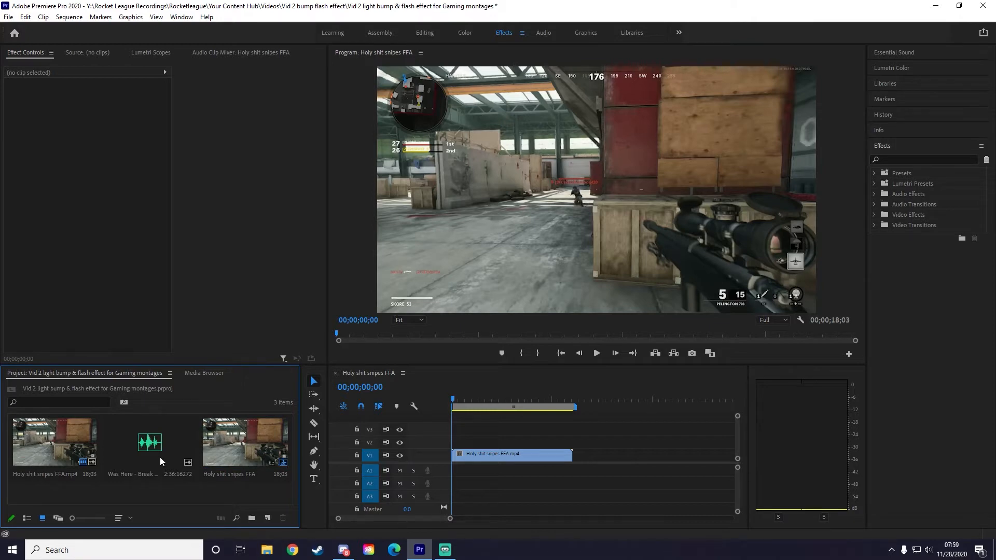
{"action": "left_click_drag", "start_coordinate": [160, 456], "coordinate": [443, 470]}
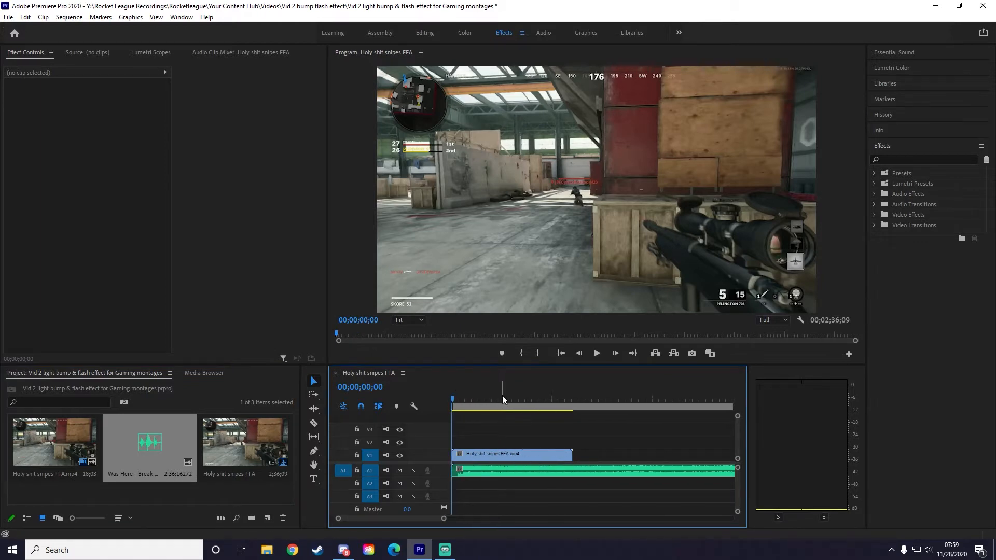
{"action": "left_click_drag", "start_coordinate": [487, 401], "coordinate": [511, 400]}
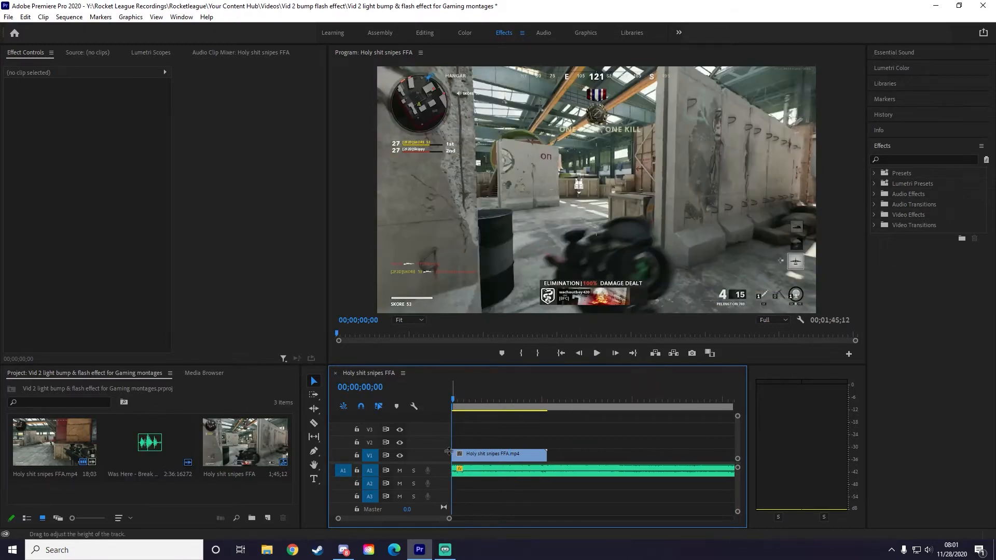
Play the first seconds of the sequence repeatedly to check the kill shots against the music.
{"action": "left_click", "coordinate": [462, 453]}
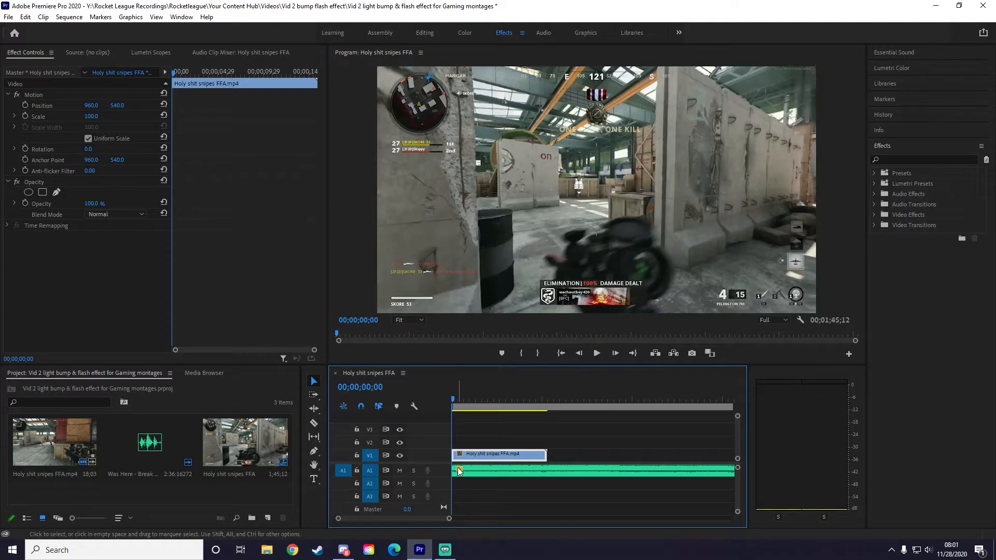
{"action": "key", "text": "space"}
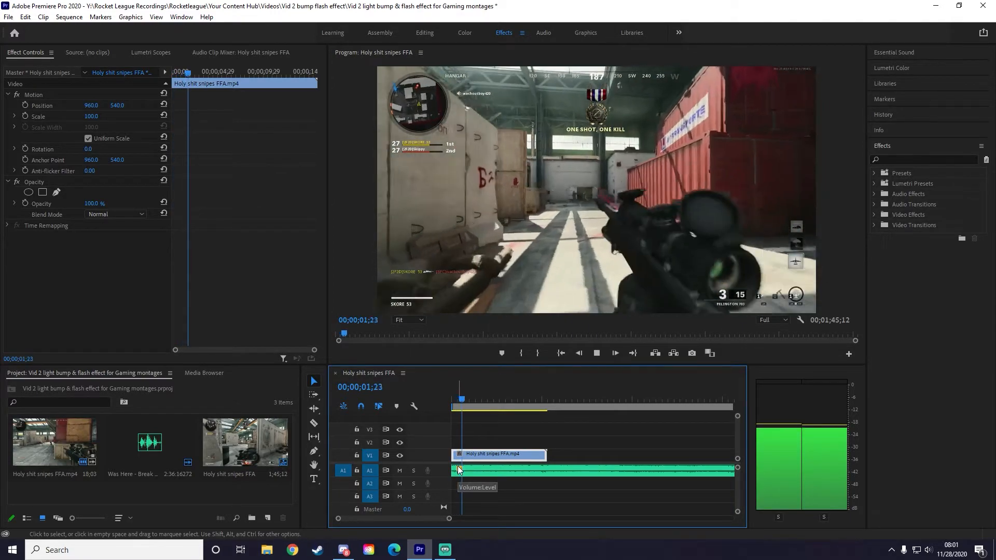
{"action": "left_click", "coordinate": [464, 399]}
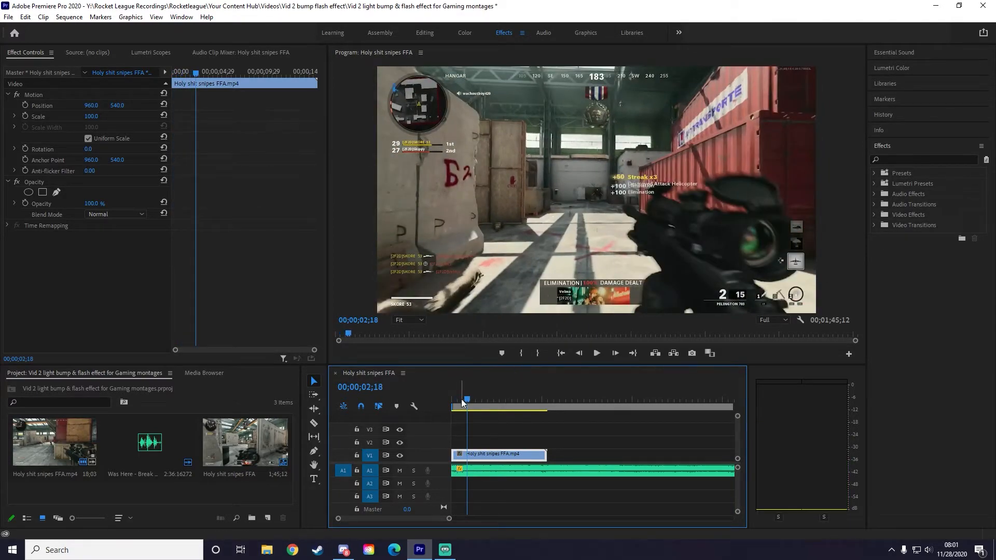
{"action": "key", "text": "space"}
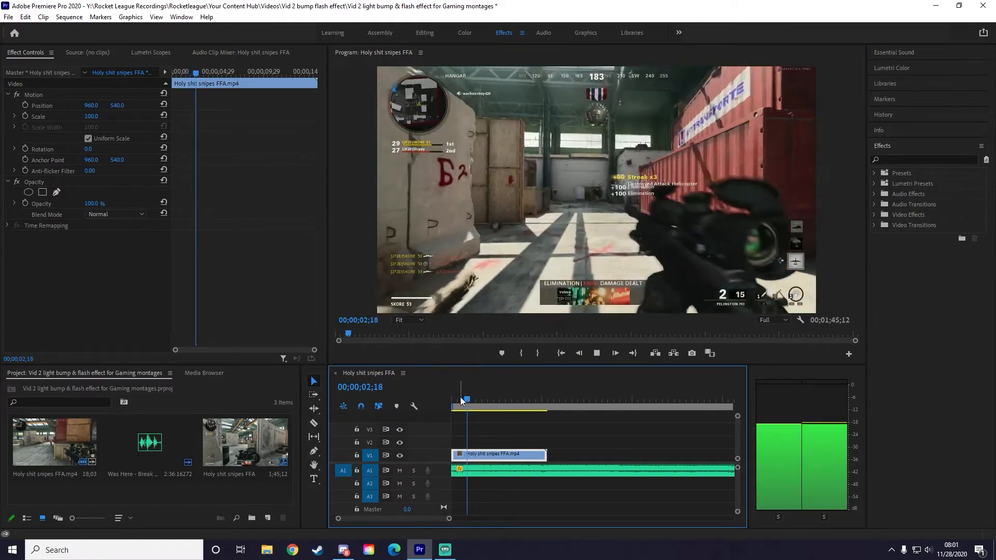
{"action": "left_click", "coordinate": [459, 398]}
{"action": "key", "text": "space"}
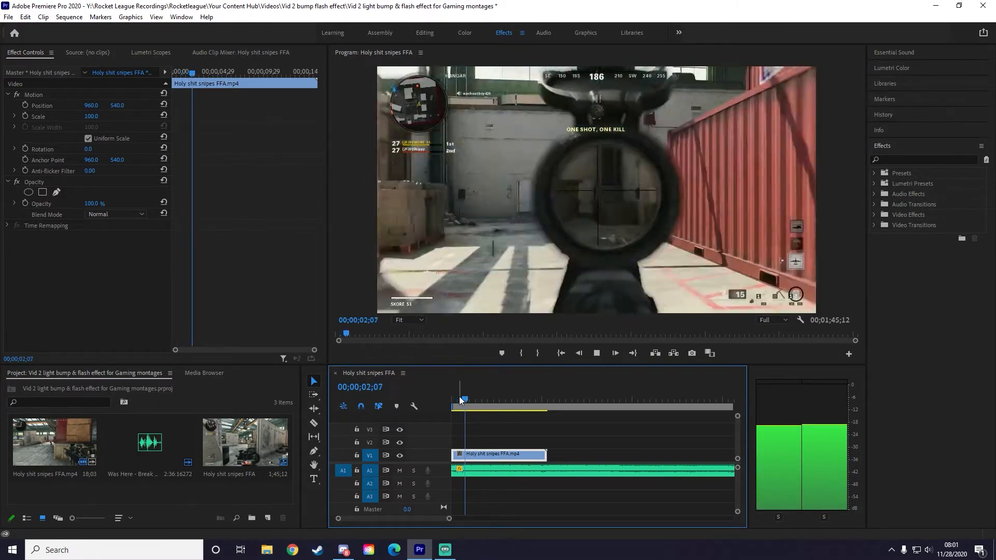
{"action": "left_click", "coordinate": [461, 396]}
{"action": "key", "text": "space"}
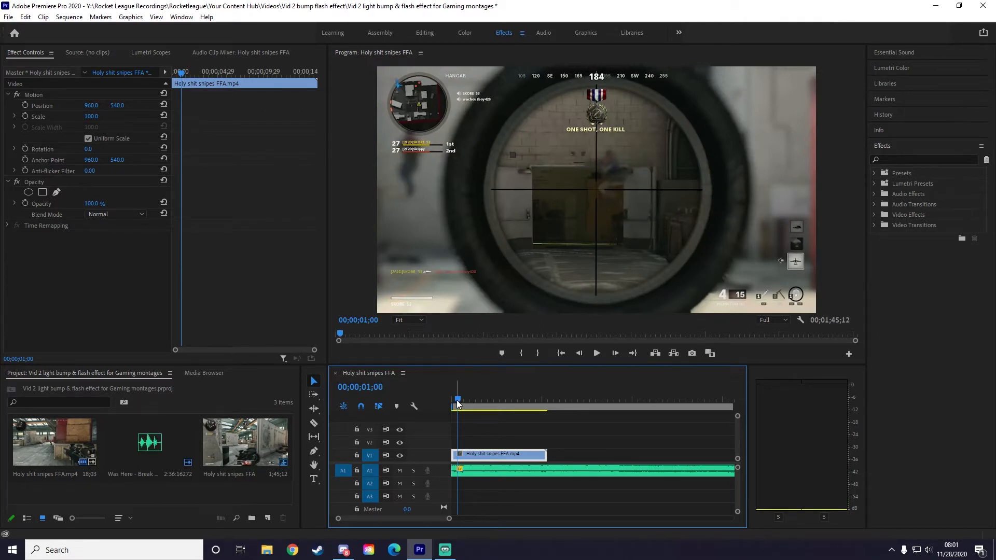
Step frame by frame around the second kill shot and park the playhead at 00;00;02;12.
{"action": "scroll", "coordinate": [465, 422], "scroll_direction": "up", "scroll_amount": 5}
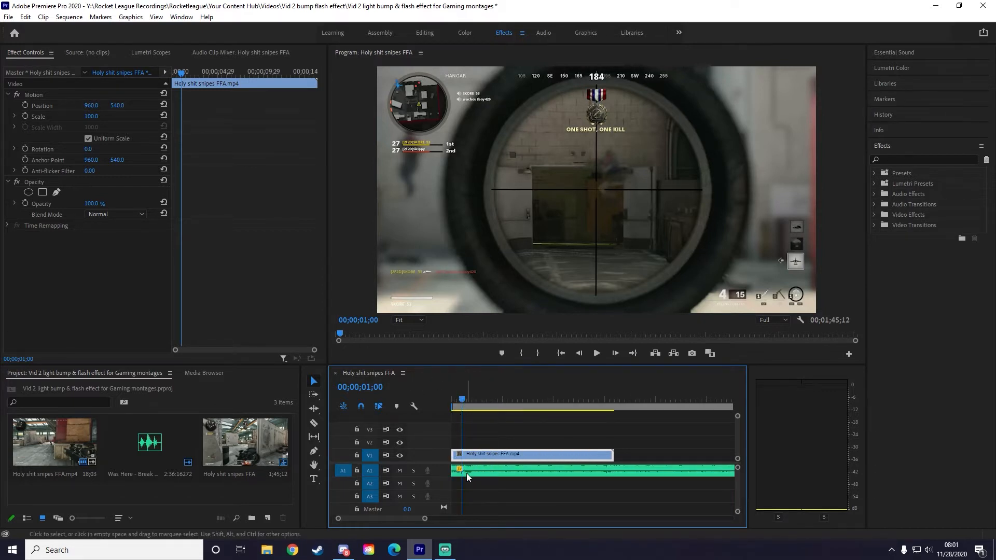
{"action": "left_click_drag", "start_coordinate": [463, 395], "coordinate": [477, 396]}
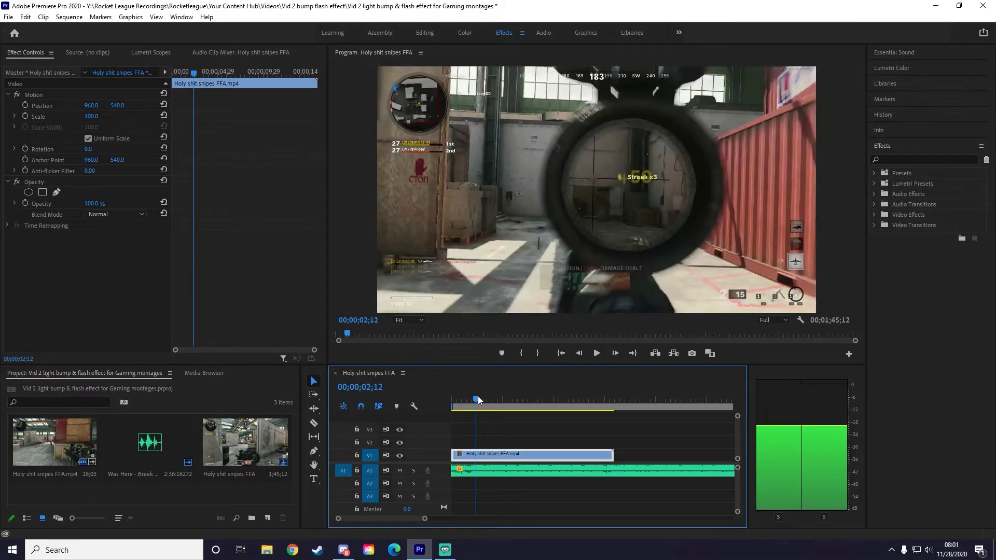
{"action": "key", "text": "Left"}
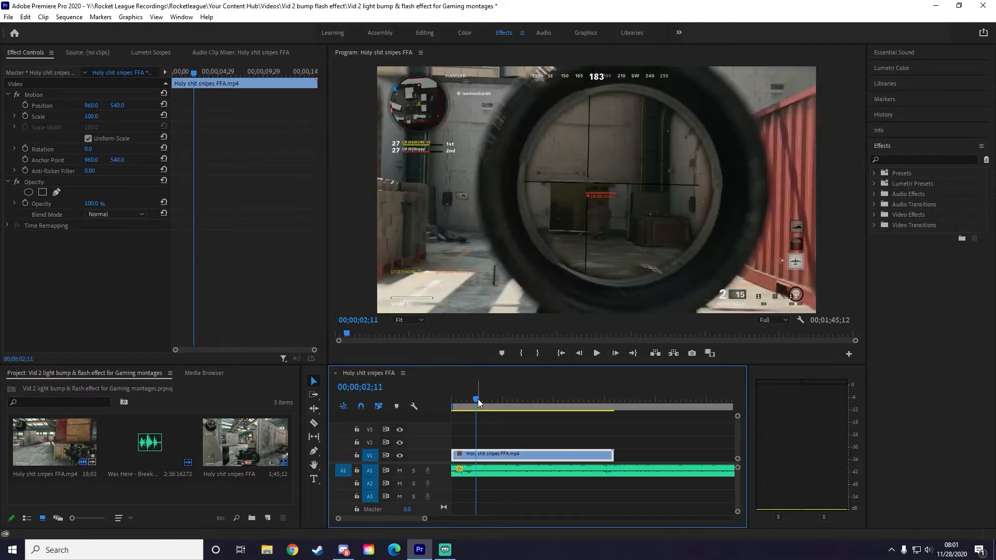
{"action": "key", "text": "Right"}
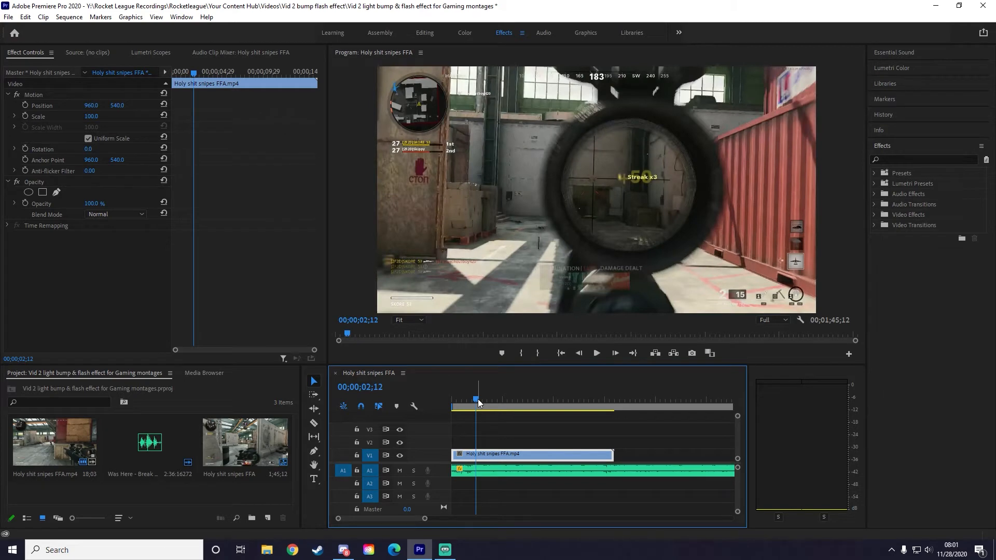
{"action": "key", "text": "Right"}
{"action": "key", "text": "Right"}
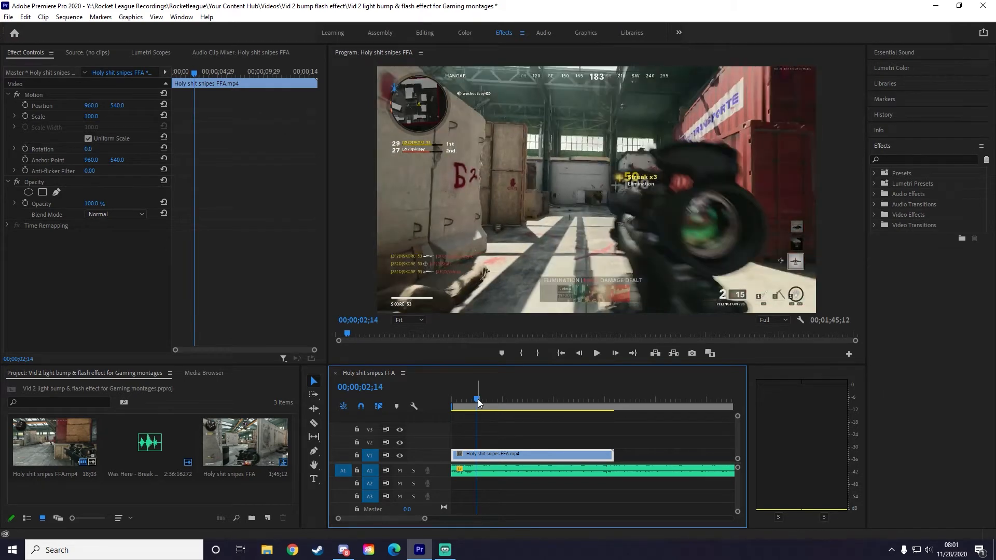
{"action": "key", "text": "Left"}
{"action": "key", "text": "Left"}
{"action": "key", "text": "Left"}
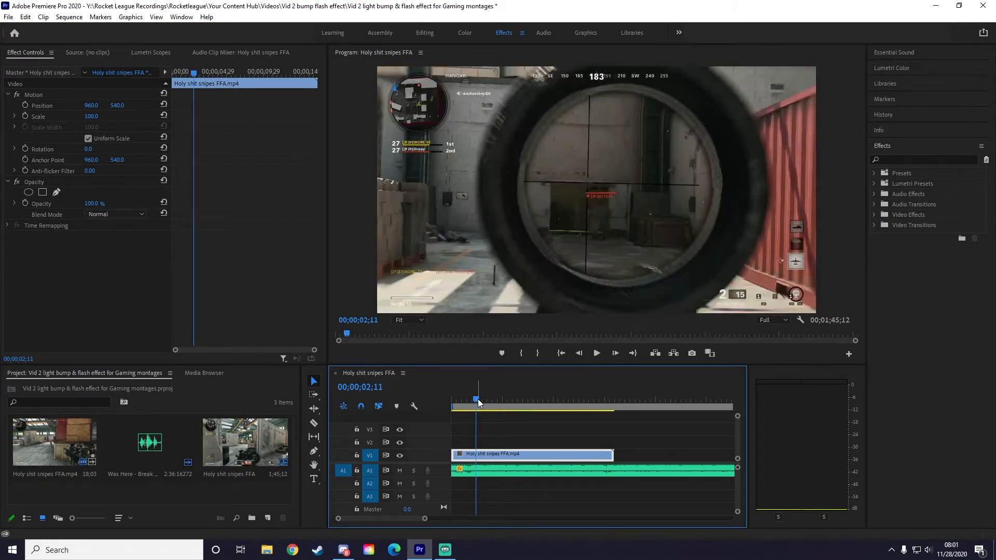
{"action": "key", "text": "Right"}
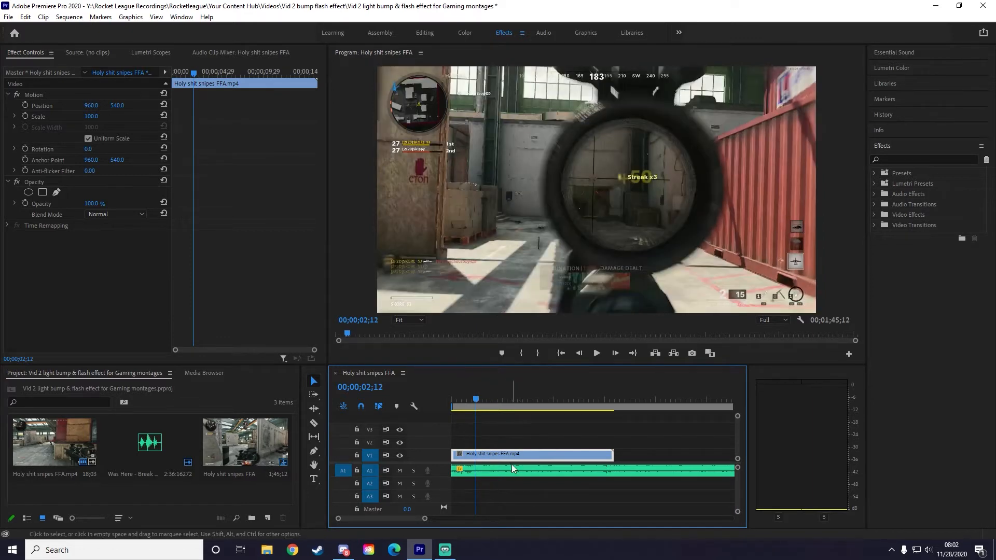
Deselect the gameplay clip and add a sequence marker at 00;00;02;12 on the kill shot.
{"action": "key", "text": "ctrl+k"}
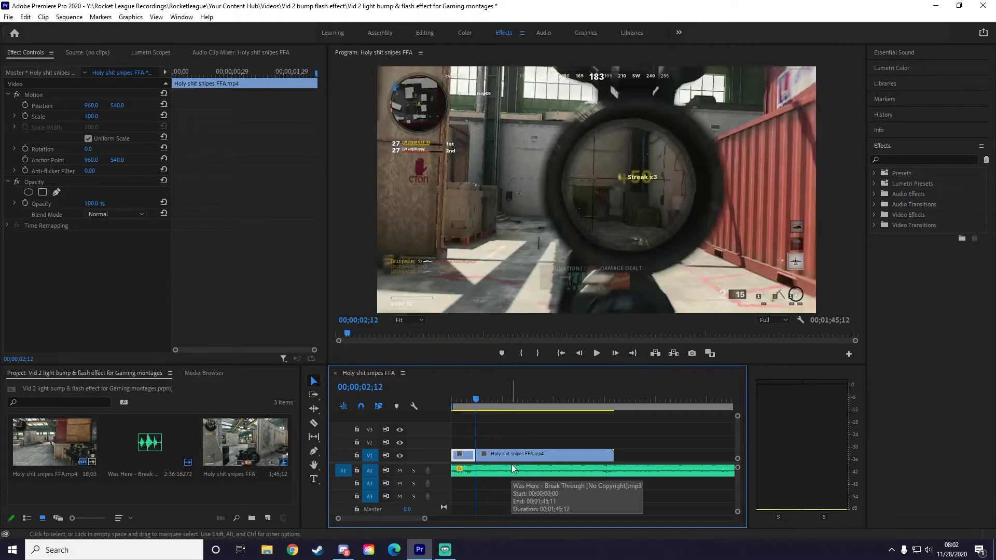
{"action": "key", "text": "ctrl+z"}
{"action": "left_click", "coordinate": [469, 444]}
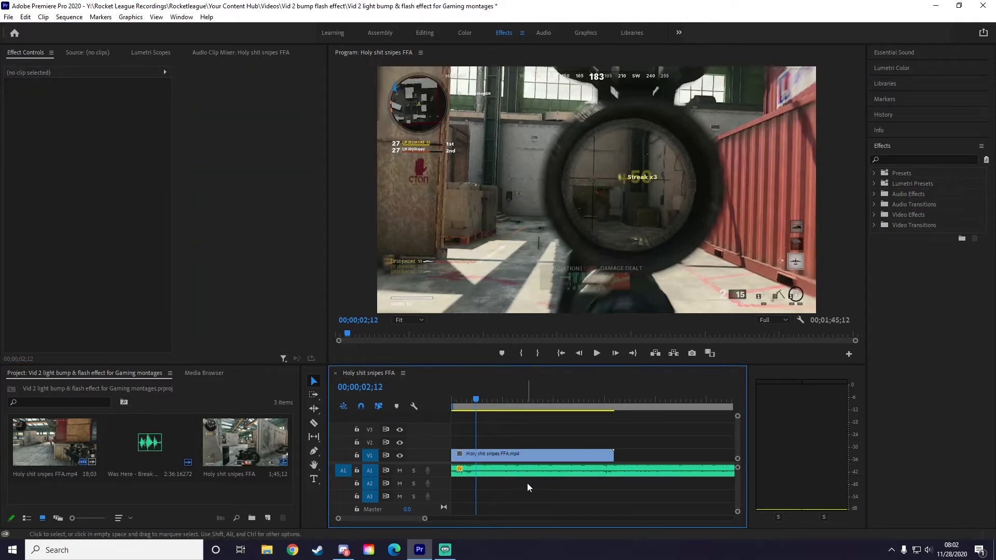
{"action": "key", "text": "m"}
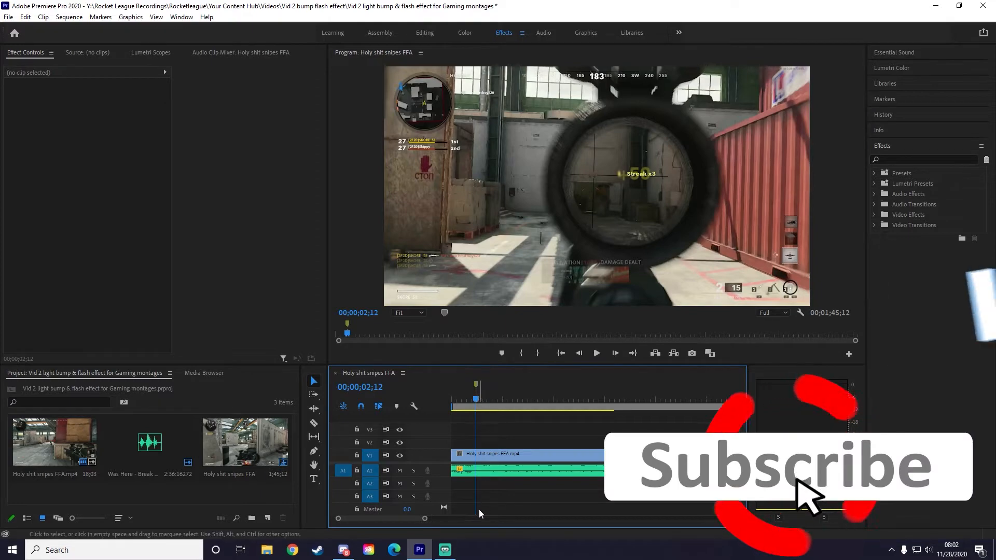
Play and scrub the opening seconds of the sequence to compare the music's beat with the marked kill shot.
{"action": "scroll", "coordinate": [484, 460], "scroll_direction": "up", "scroll_amount": 3}
{"action": "scroll", "coordinate": [483, 469], "scroll_direction": "up", "scroll_amount": 1}
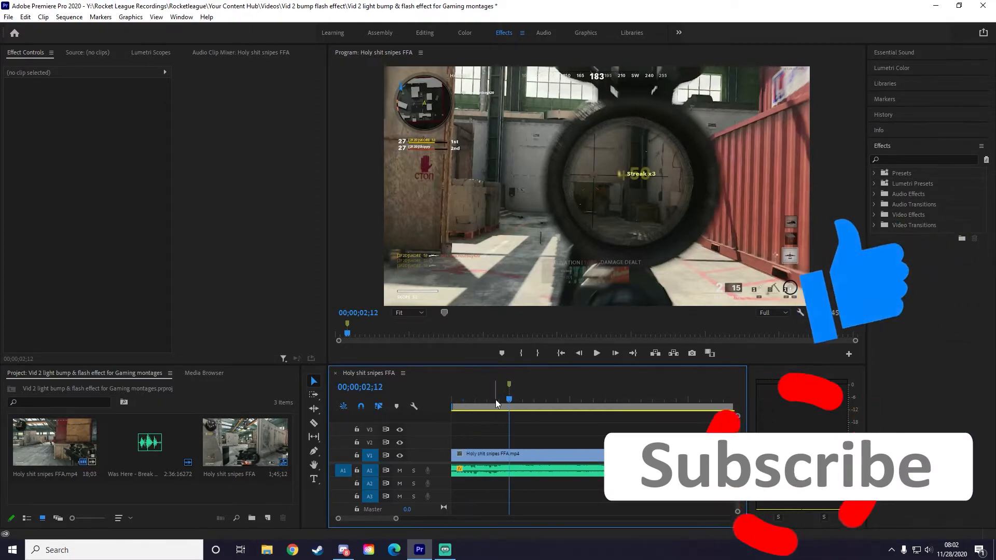
{"action": "left_click_drag", "start_coordinate": [495, 400], "coordinate": [500, 422]}
{"action": "scroll", "coordinate": [510, 457], "scroll_direction": "up", "scroll_amount": 3}
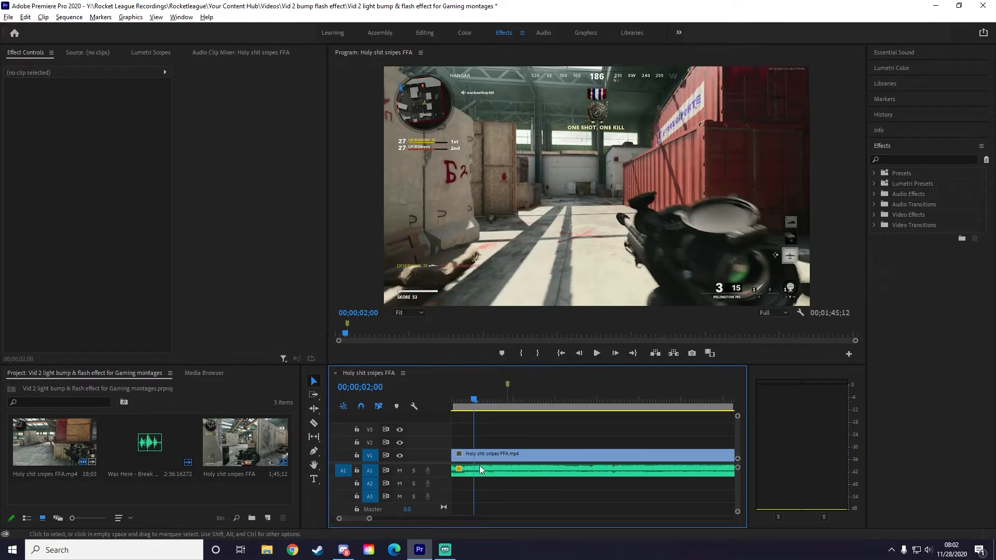
{"action": "scroll", "coordinate": [479, 465], "scroll_direction": "up", "scroll_amount": 3}
{"action": "key", "text": "space"}
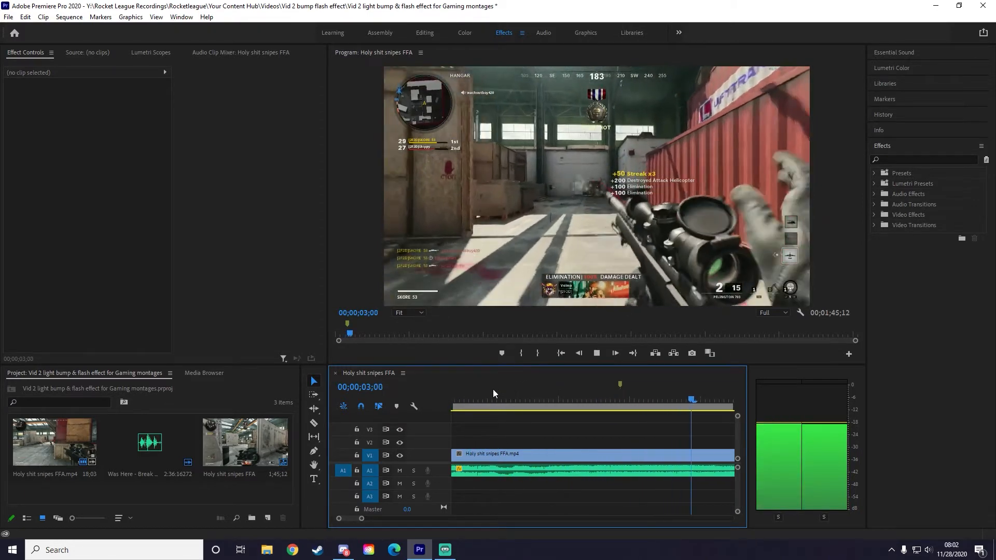
{"action": "left_click", "coordinate": [477, 398]}
{"action": "scroll", "coordinate": [469, 416], "scroll_direction": "up", "scroll_amount": 3}
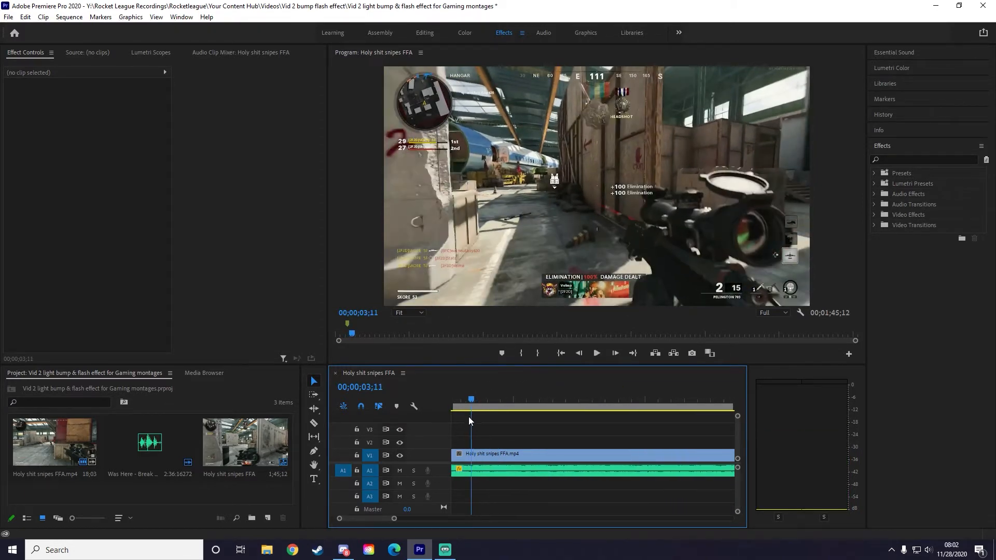
{"action": "left_click", "coordinate": [502, 397]}
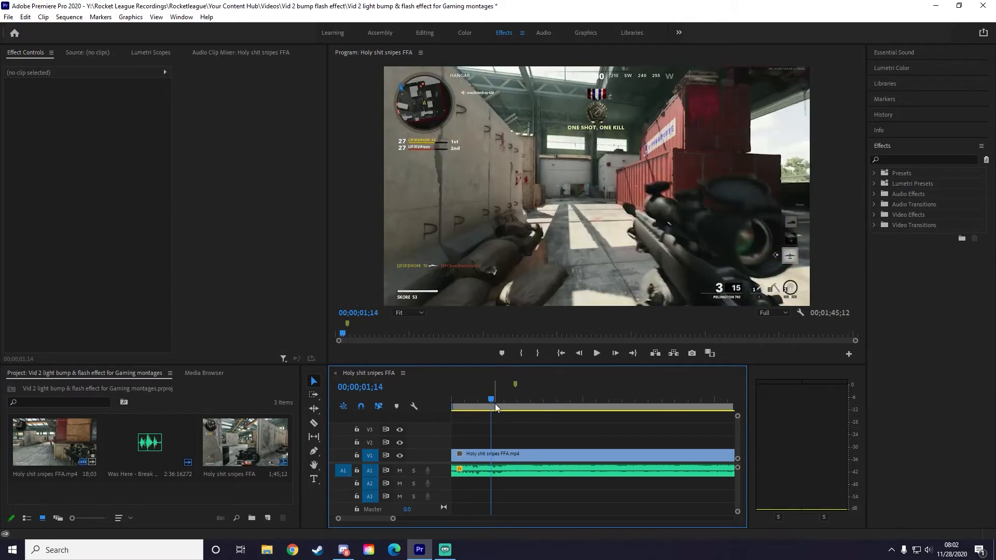
{"action": "scroll", "coordinate": [496, 409], "scroll_direction": "up", "scroll_amount": 3}
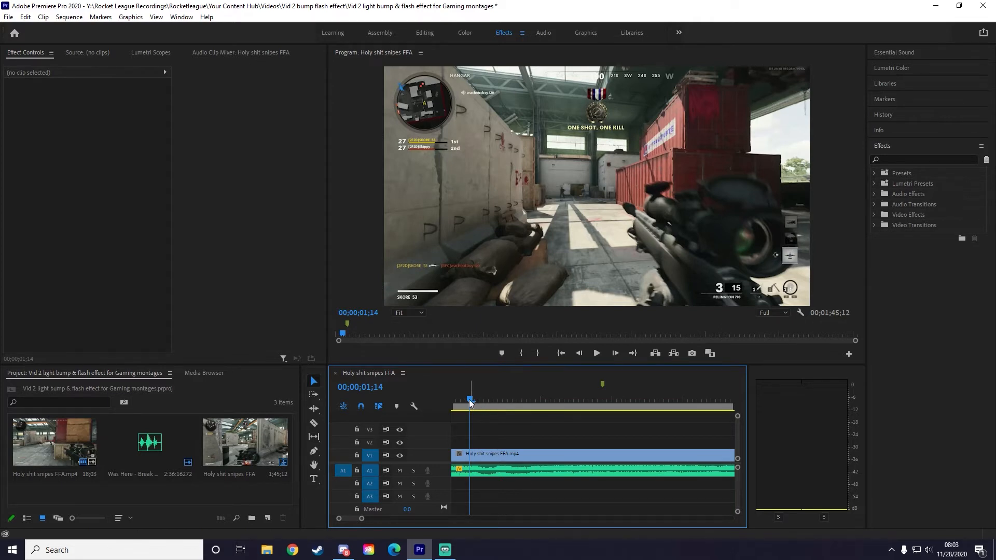
Replay the section from about 00;00;01;14 to locate the music's beat, and stop the playhead at 00;00;02;01.
{"action": "key", "text": "space"}
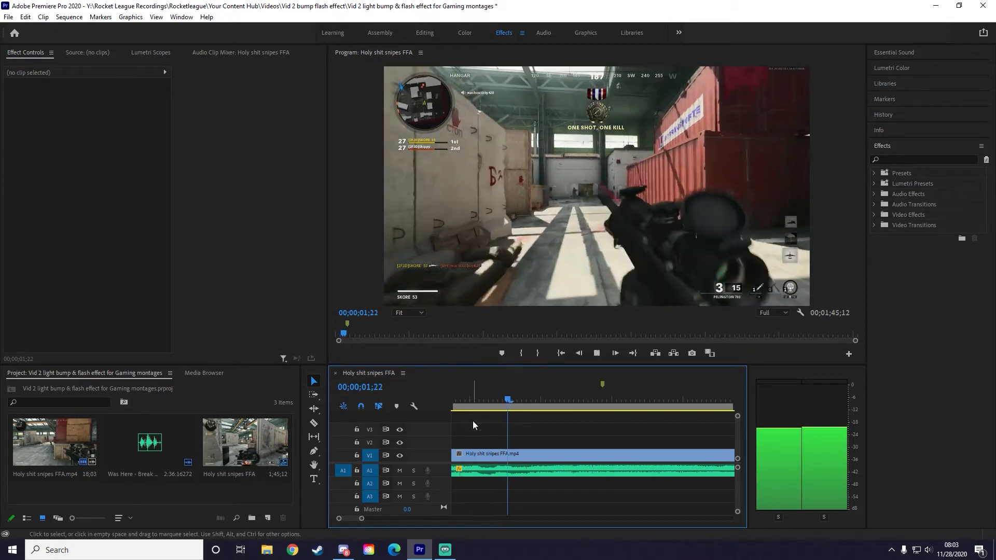
{"action": "key", "text": "space"}
{"action": "left_click", "coordinate": [484, 398]}
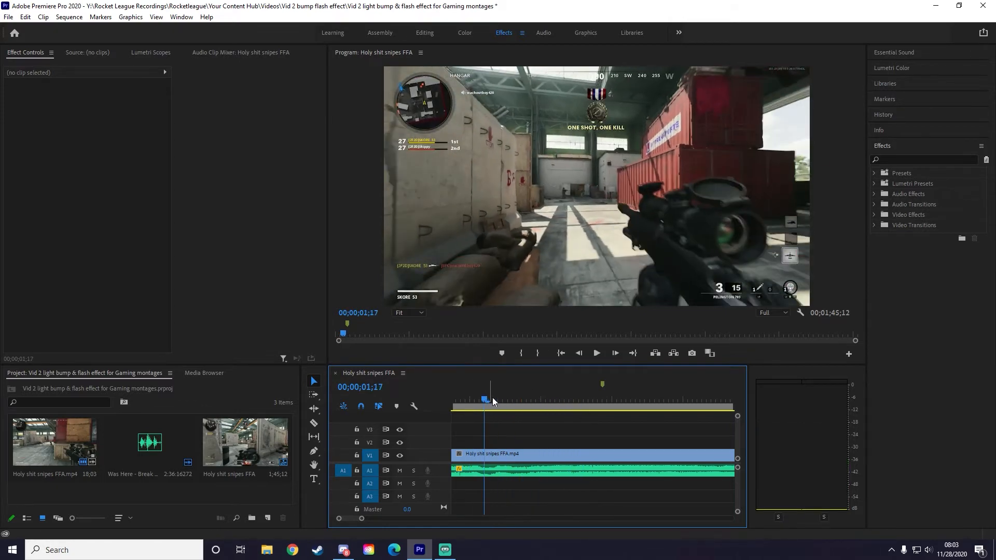
{"action": "key", "text": "space"}
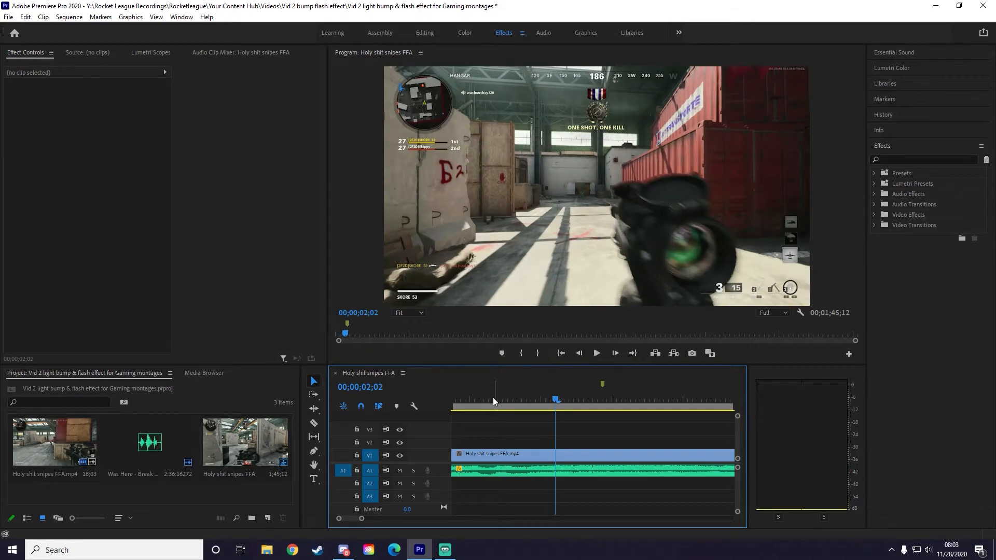
{"action": "left_click", "coordinate": [469, 399]}
{"action": "key", "text": "space"}
{"action": "key", "text": "space"}
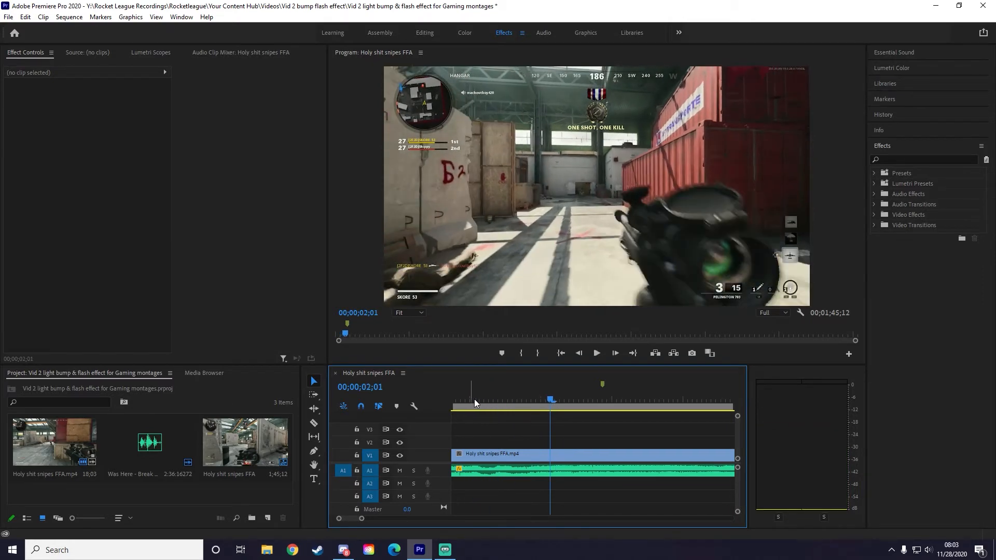
Split the music track at 00;00;02;01 and move its second part to start at the marker at 00;00;02;12.
{"action": "left_click", "coordinate": [554, 471]}
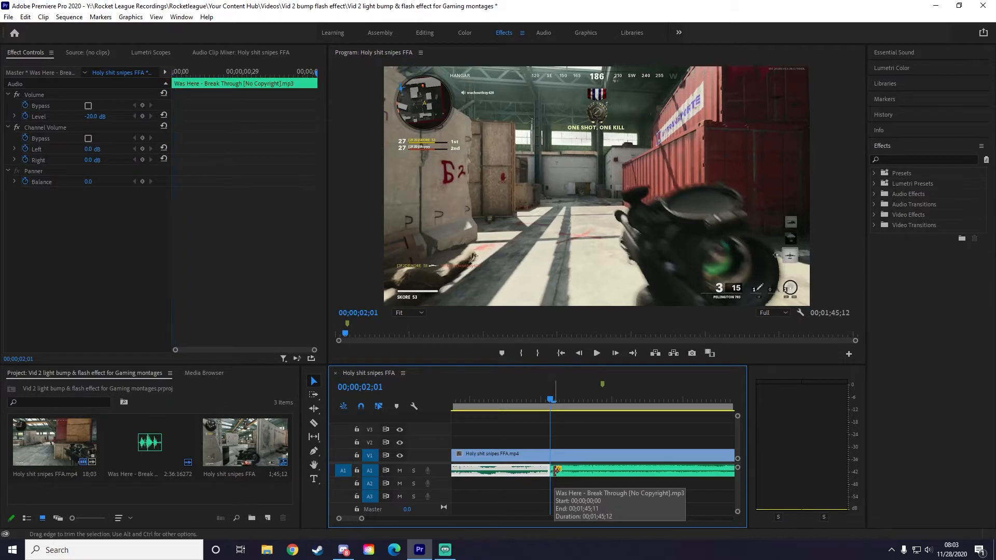
{"action": "key", "text": "ctrl+k"}
{"action": "left_click_drag", "start_coordinate": [561, 474], "coordinate": [602, 475]}
Play the section before the marker to check the beat against the kill shot, and return the playhead to 00;00;02;12.
{"action": "left_click_drag", "start_coordinate": [549, 395], "coordinate": [512, 395]}
{"action": "key", "text": "space"}
{"action": "left_click", "coordinate": [496, 397]}
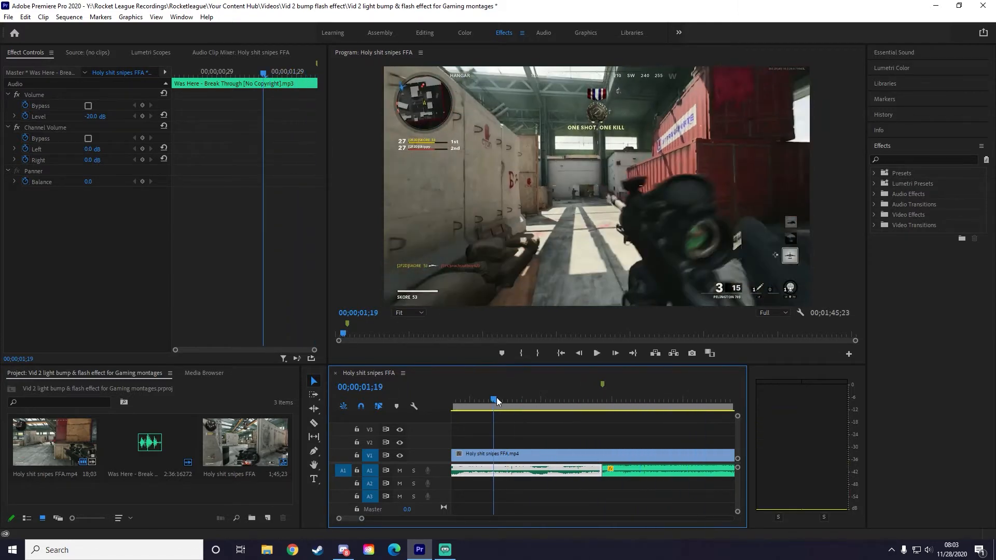
{"action": "left_click", "coordinate": [518, 488]}
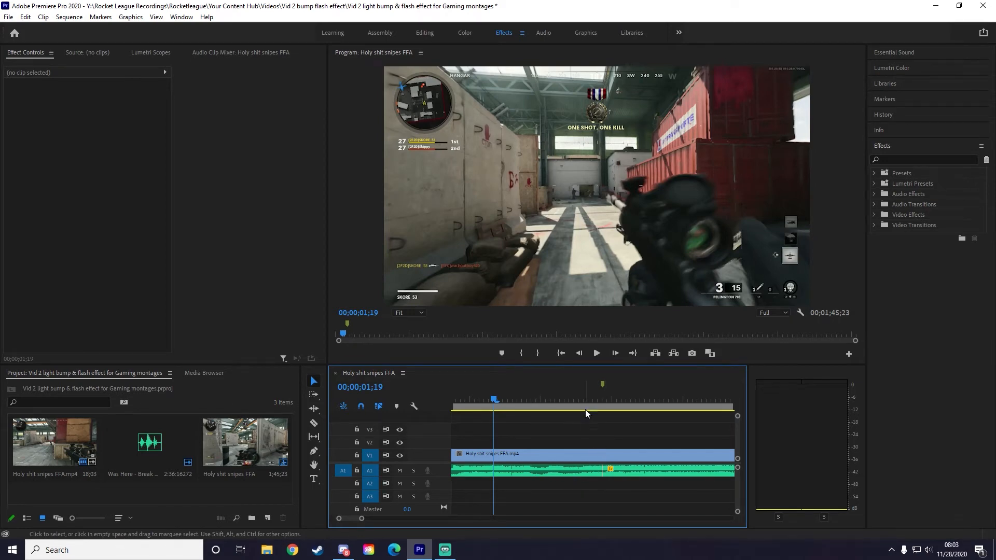
{"action": "left_click_drag", "start_coordinate": [568, 397], "coordinate": [542, 397]}
{"action": "key", "text": "space"}
{"action": "key", "text": "space"}
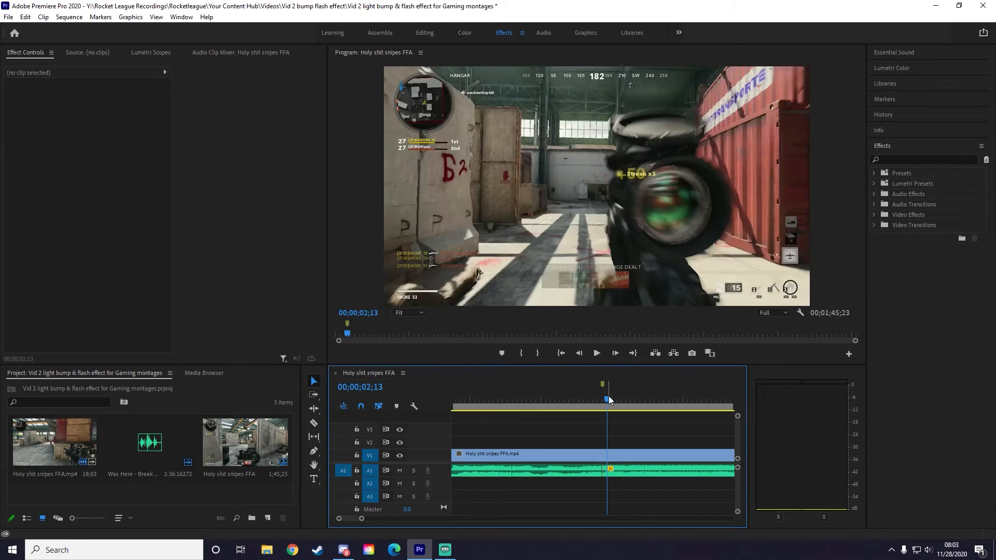
{"action": "key", "text": "Left"}
Delete the music piece before the marker and extend the remaining piece's start back to the beginning of the sequence.
{"action": "left_click", "coordinate": [593, 470]}
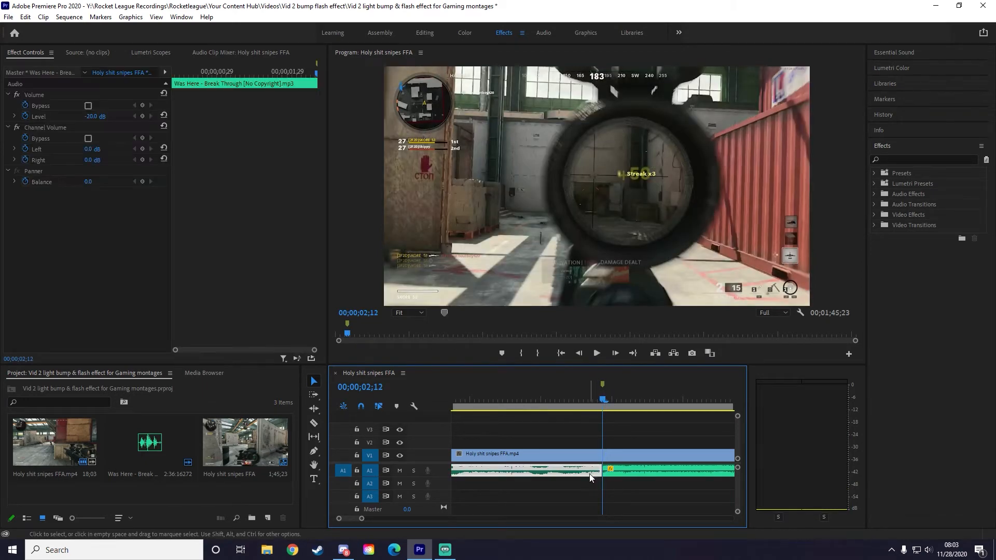
{"action": "key", "text": "Delete"}
{"action": "left_click_drag", "start_coordinate": [604, 473], "coordinate": [452, 472]}
Play the sequence from the start to check that the kill shot lands on the beat.
{"action": "scroll", "coordinate": [534, 478], "scroll_direction": "down", "scroll_amount": 4}
{"action": "scroll", "coordinate": [474, 470], "scroll_direction": "down", "scroll_amount": 2}
{"action": "key", "text": "Home"}
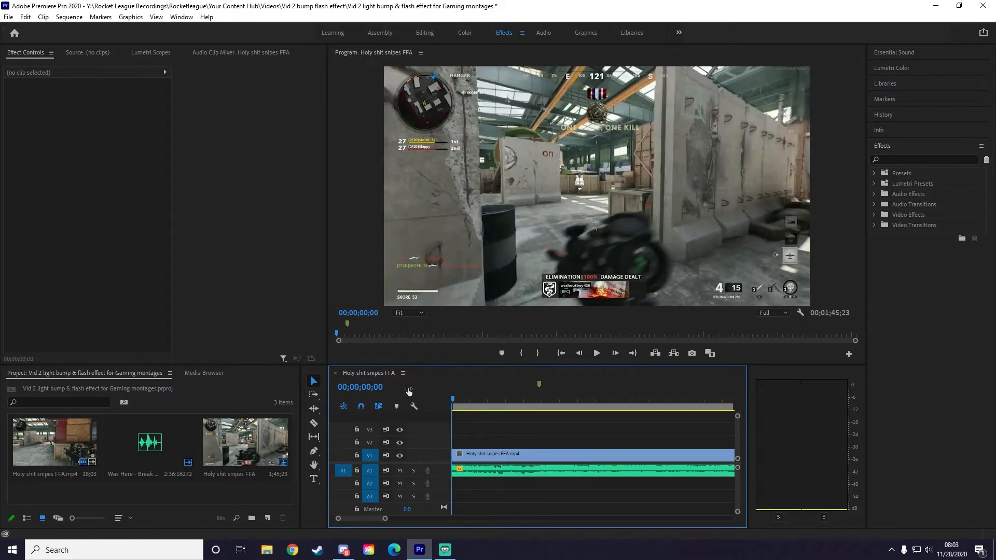
{"action": "key", "text": "space"}
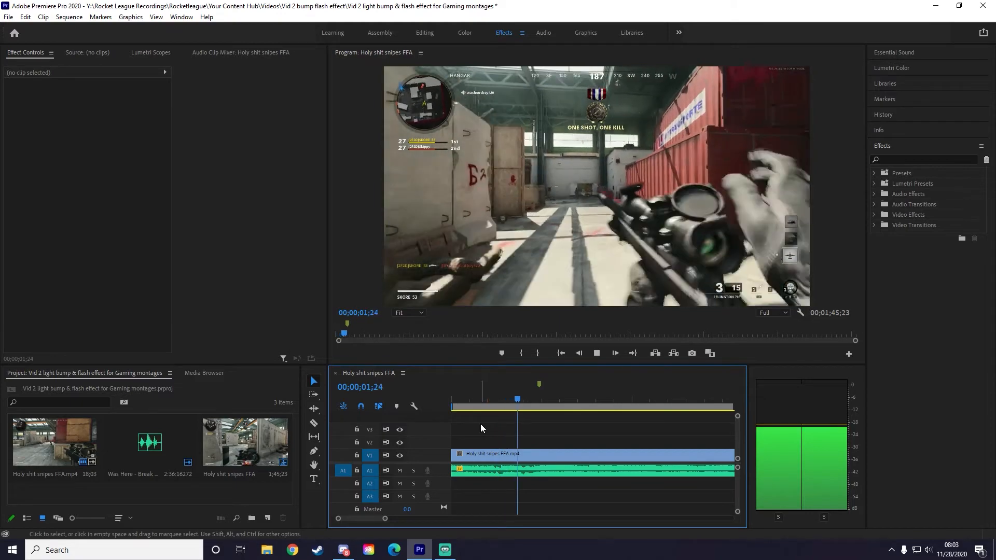
{"action": "key", "text": "space"}
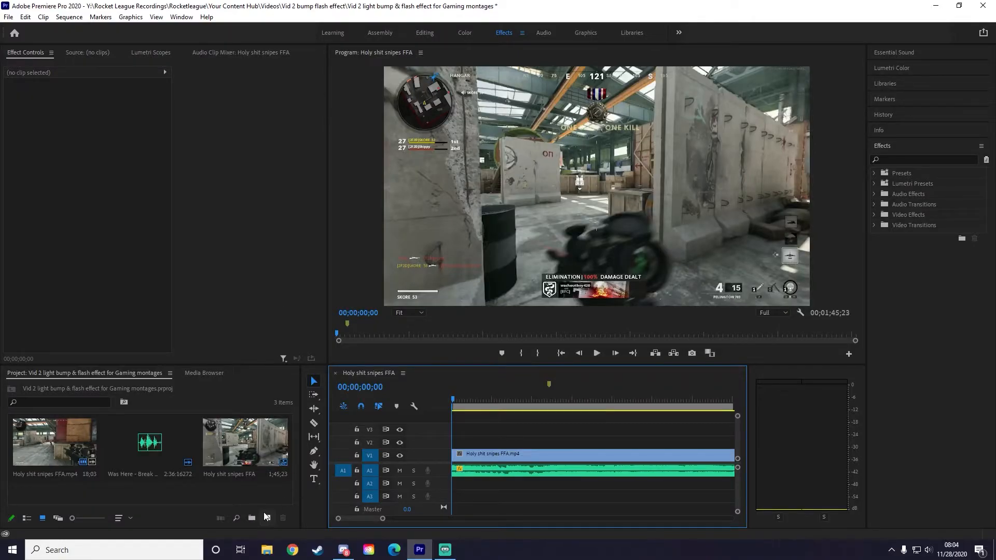
Create a new 1920 x 1080 adjustment layer at 23.976 fps with square pixels in the project.
{"action": "left_click", "coordinate": [219, 487]}
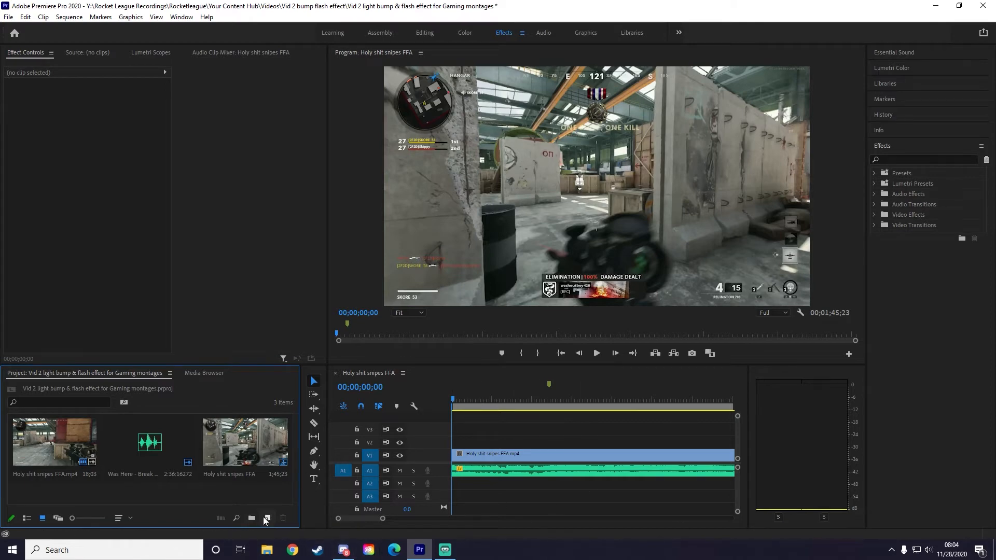
{"action": "left_click", "coordinate": [485, 449]}
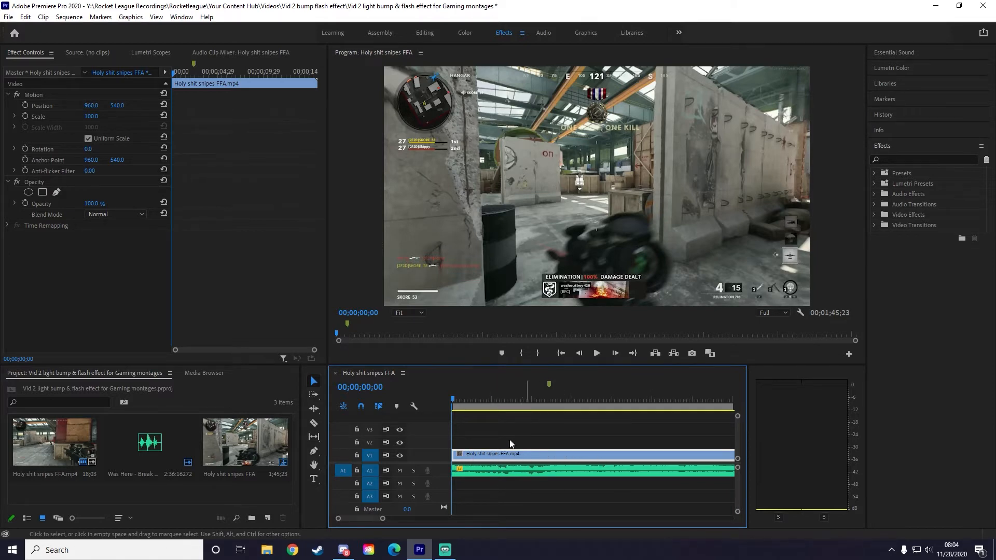
{"action": "left_click", "coordinate": [268, 518]}
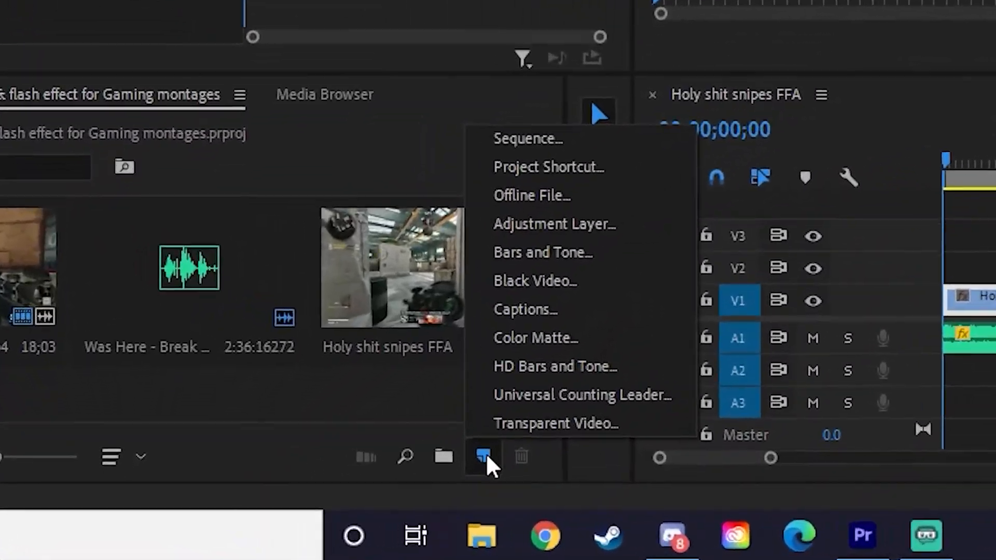
{"action": "left_click", "coordinate": [268, 518]}
{"action": "left_click", "coordinate": [521, 444]}
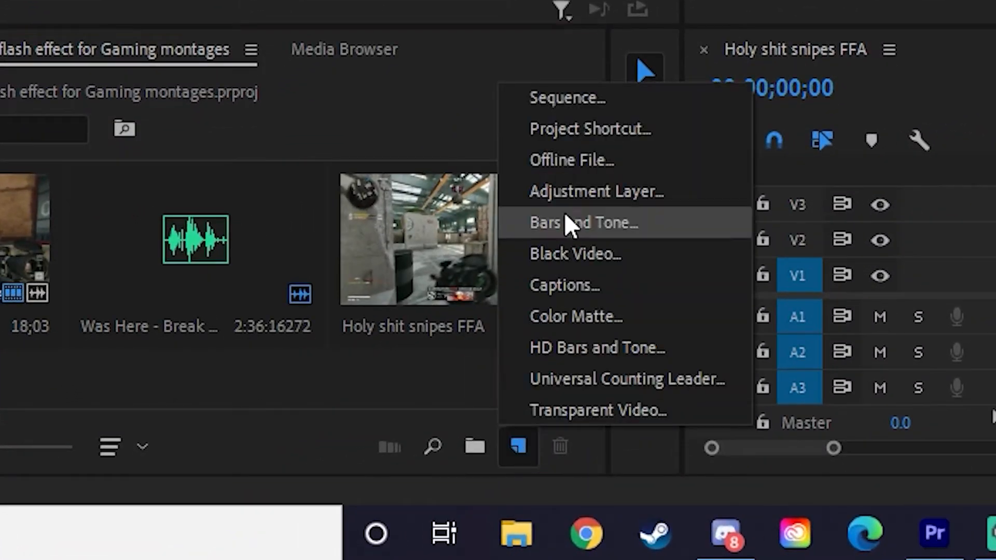
{"action": "left_click", "coordinate": [572, 191]}
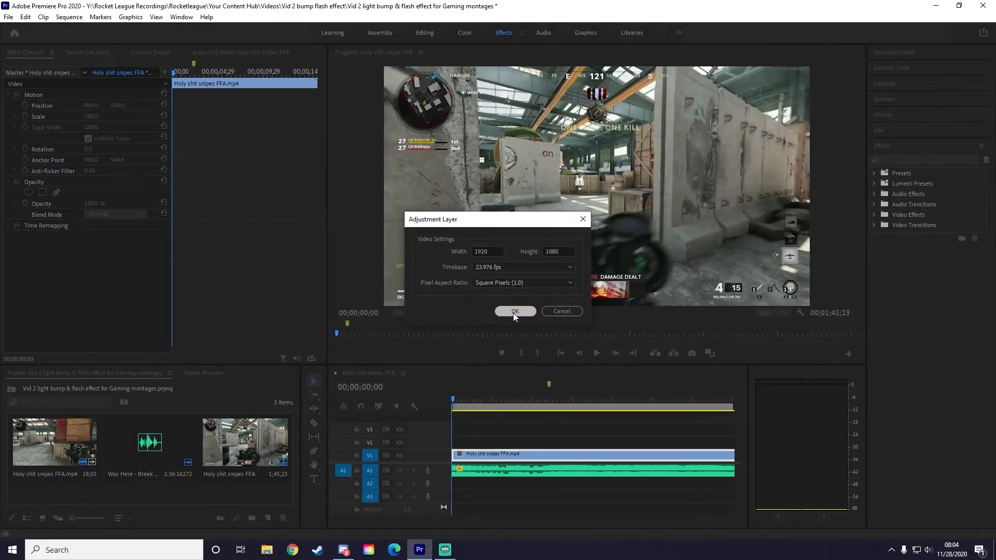
{"action": "left_click", "coordinate": [513, 313]}
Place the adjustment layer on track V2 at the sequence start and extend it to the end of the gameplay clip.
{"action": "left_click_drag", "start_coordinate": [68, 475], "coordinate": [584, 437]}
{"action": "key", "text": "minus"}
{"action": "key", "text": "minus"}
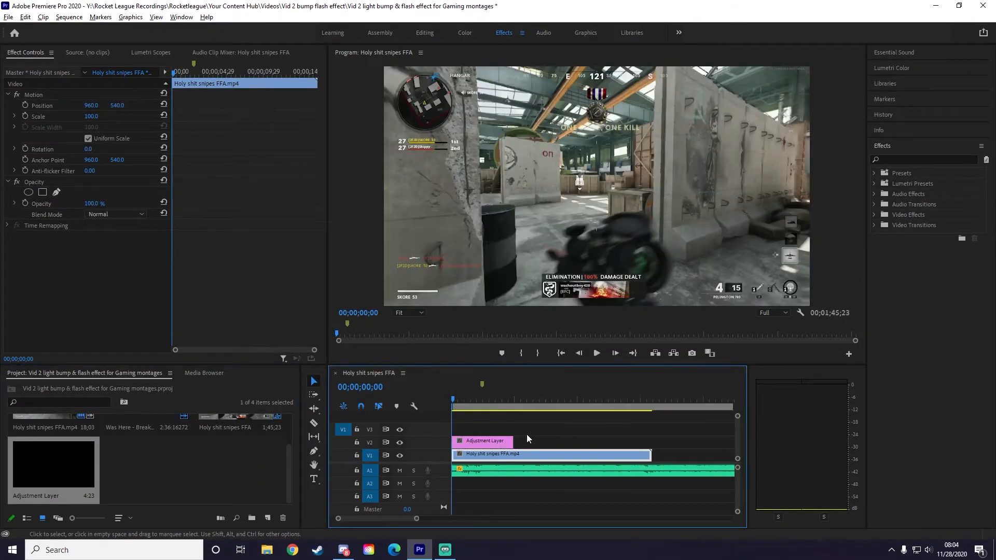
{"action": "left_click_drag", "start_coordinate": [509, 441], "coordinate": [651, 441]}
{"action": "key", "text": "equal"}
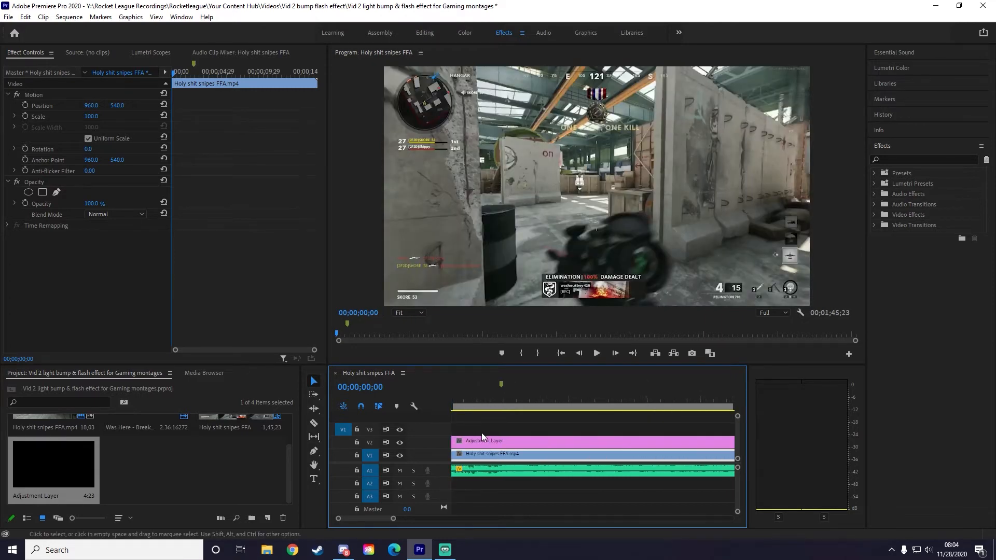
Play the sequence up to the kill shot and park the playhead on the marker at 00;00;02;12.
{"action": "key", "text": "space"}
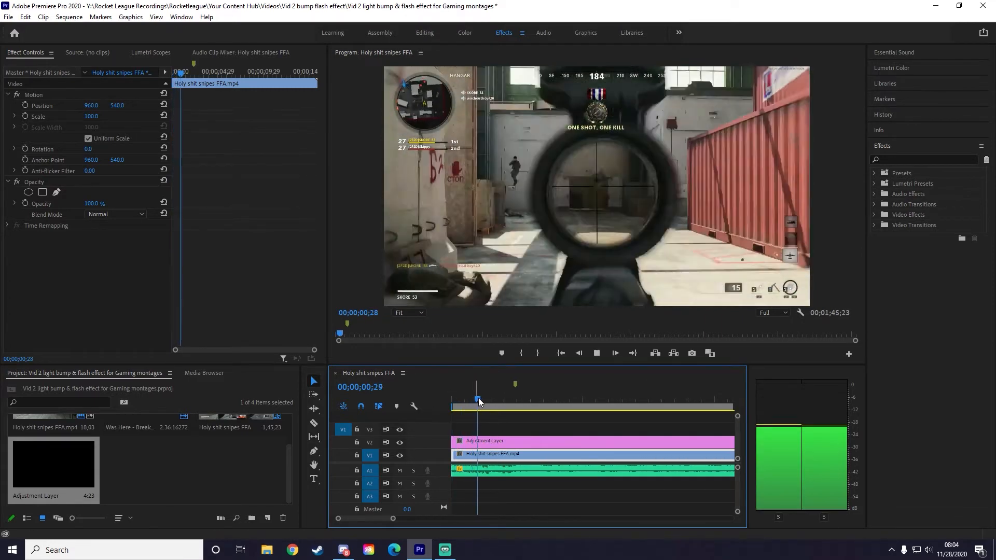
{"action": "key", "text": "space"}
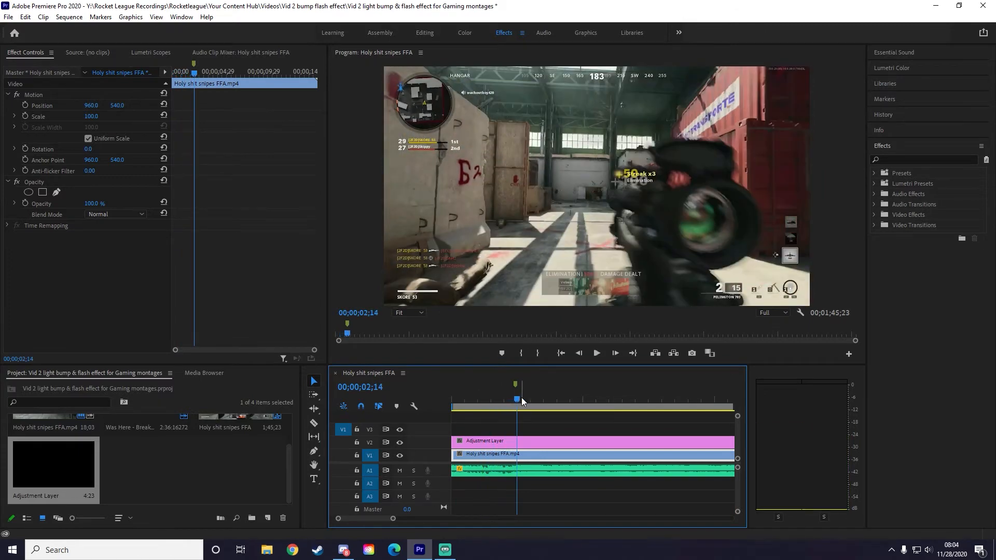
{"action": "left_click_drag", "start_coordinate": [517, 397], "coordinate": [513, 399]}
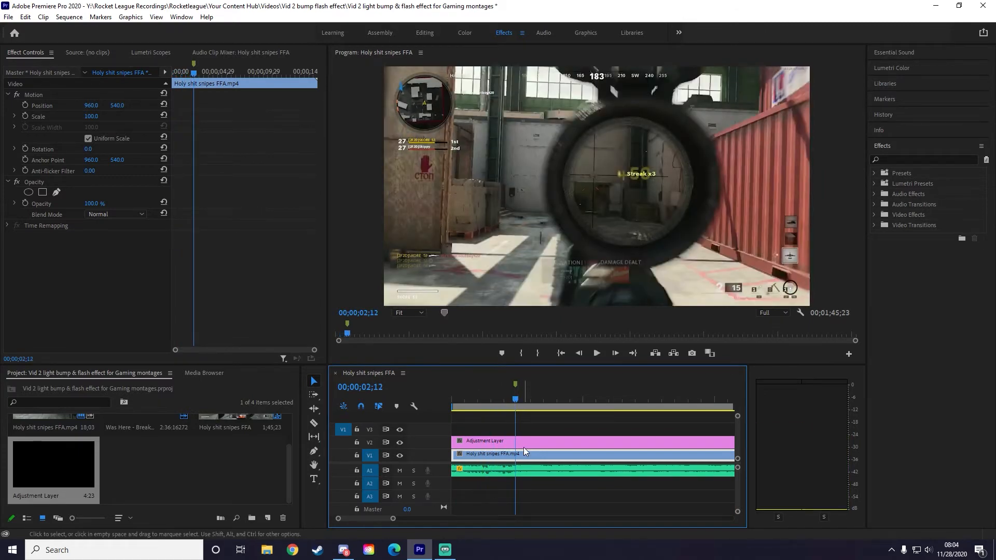
Find the Brightness & Contrast effect by searching for "brightness" and apply it to the adjustment layer.
{"action": "left_click", "coordinate": [912, 160]}
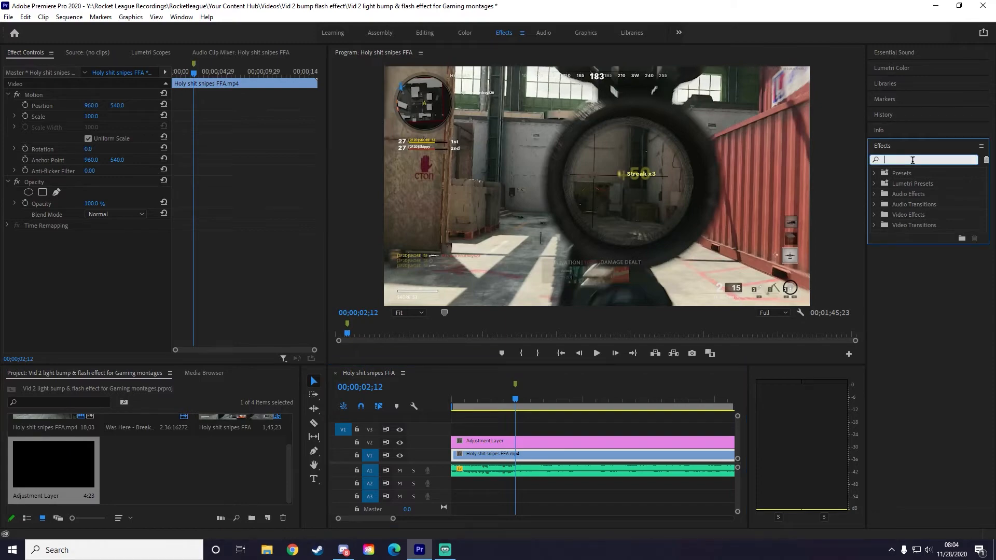
{"action": "type", "text": "brigh"}
{"action": "type", "text": "tness"}
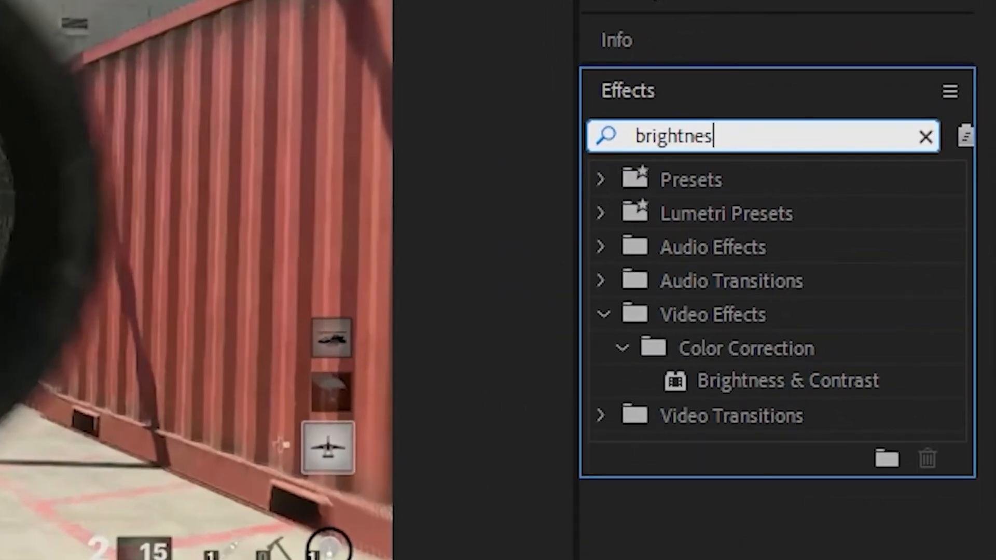
{"action": "left_click", "coordinate": [752, 391]}
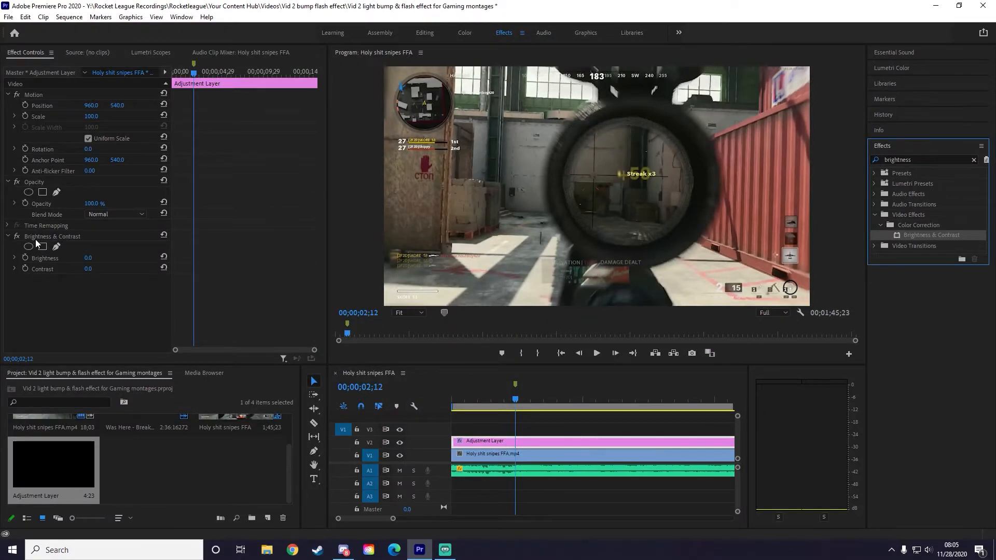
Turn on keyframing for the effect's Brightness and set the first keyframe at 00;00;02;11, one frame before the marker.
{"action": "left_click", "coordinate": [20, 240]}
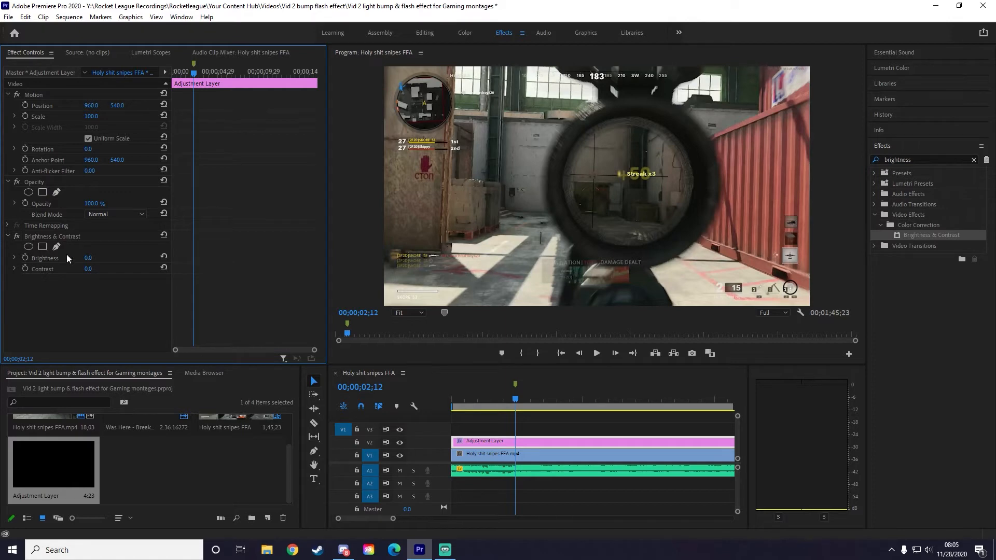
{"action": "left_click", "coordinate": [25, 257]}
{"action": "mouse_move", "coordinate": [191, 72]}
{"action": "left_mouse_down"}
{"action": "mouse_move", "coordinate": [171, 74]}
{"action": "mouse_move", "coordinate": [193, 76]}
{"action": "left_mouse_up"}
{"action": "key", "text": "Left"}
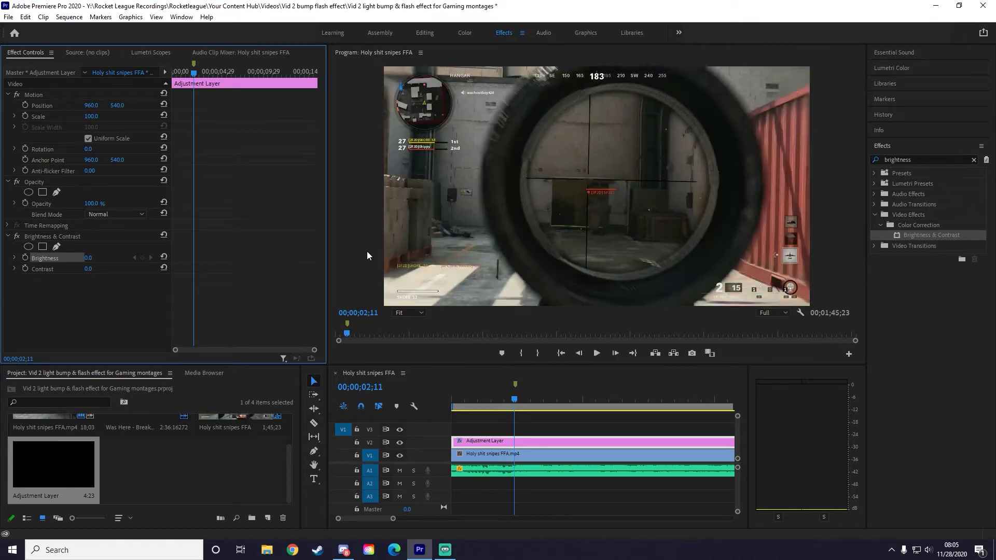
{"action": "key", "text": "Right"}
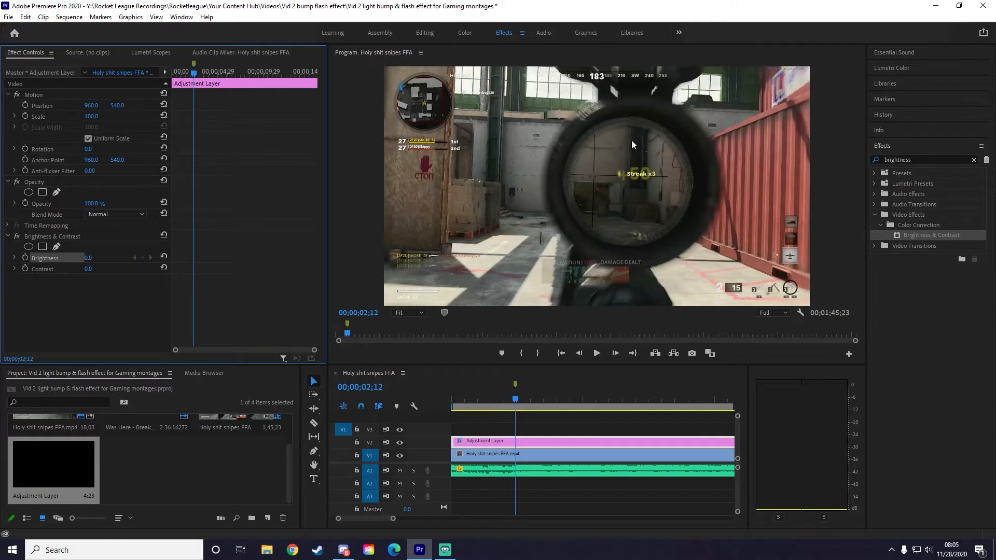
{"action": "key", "text": "Left"}
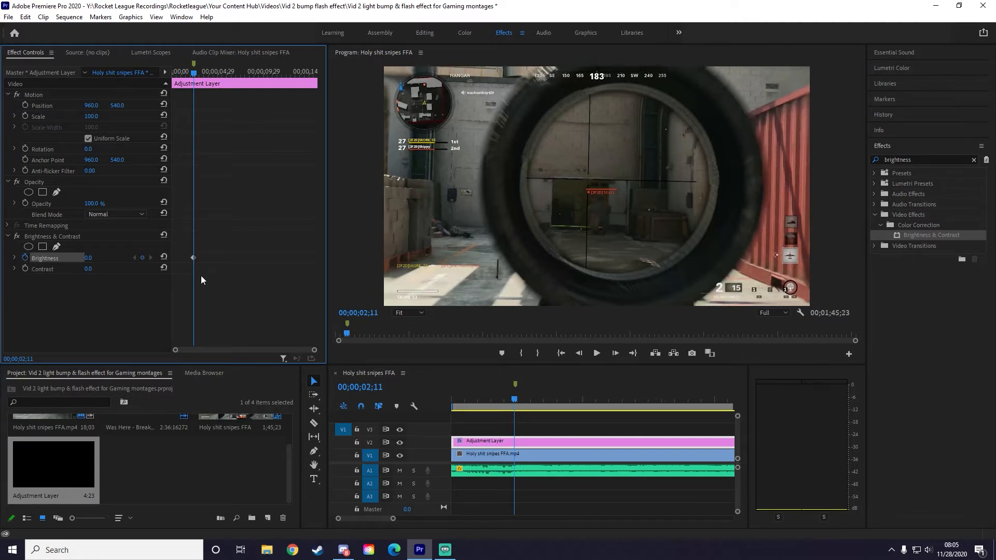
Move one frame forward to the marker at 00;00;02;12 and set the adjustment layer's Brightness to 48.
{"action": "left_click_drag", "start_coordinate": [187, 249], "coordinate": [206, 266]}
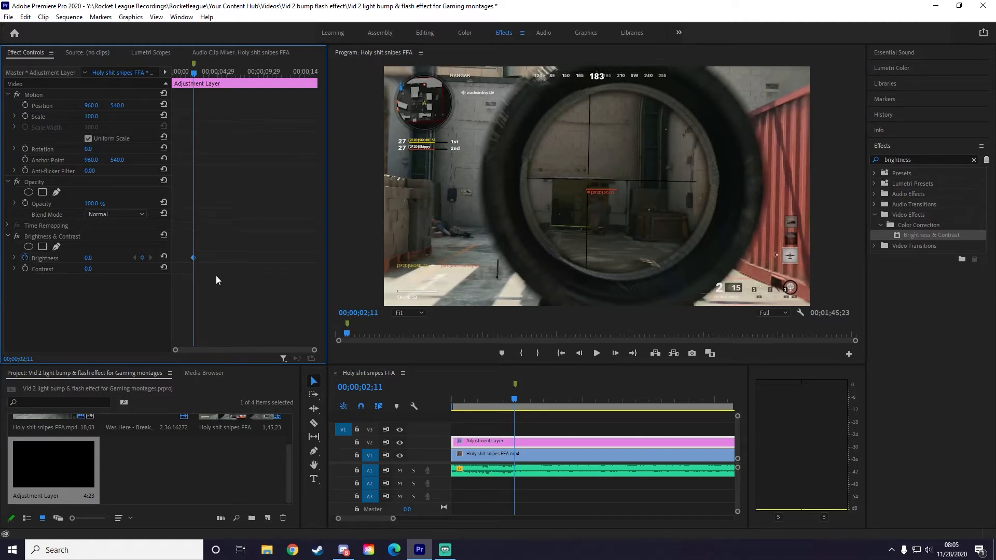
{"action": "key", "text": "Right"}
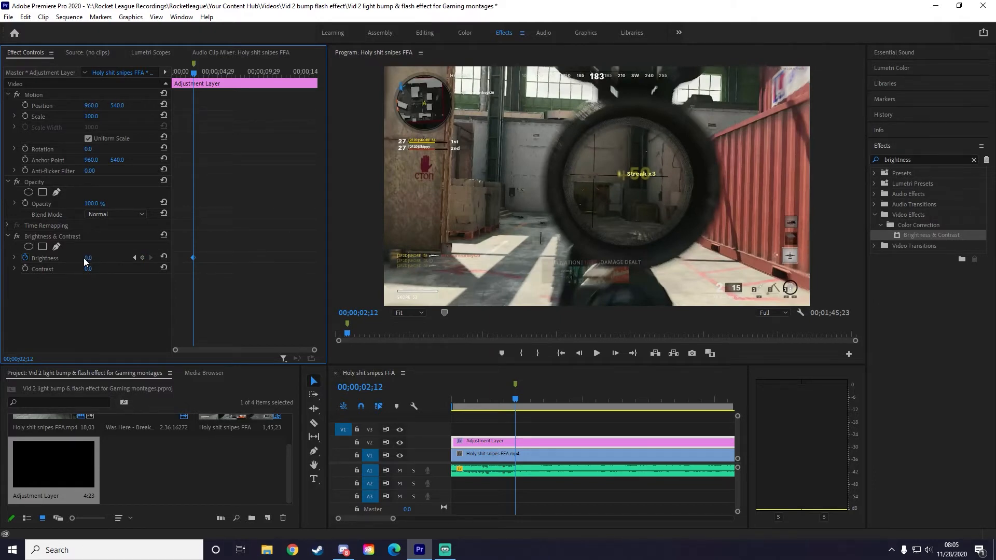
{"action": "left_click_drag", "start_coordinate": [88, 258], "coordinate": [114, 257]}
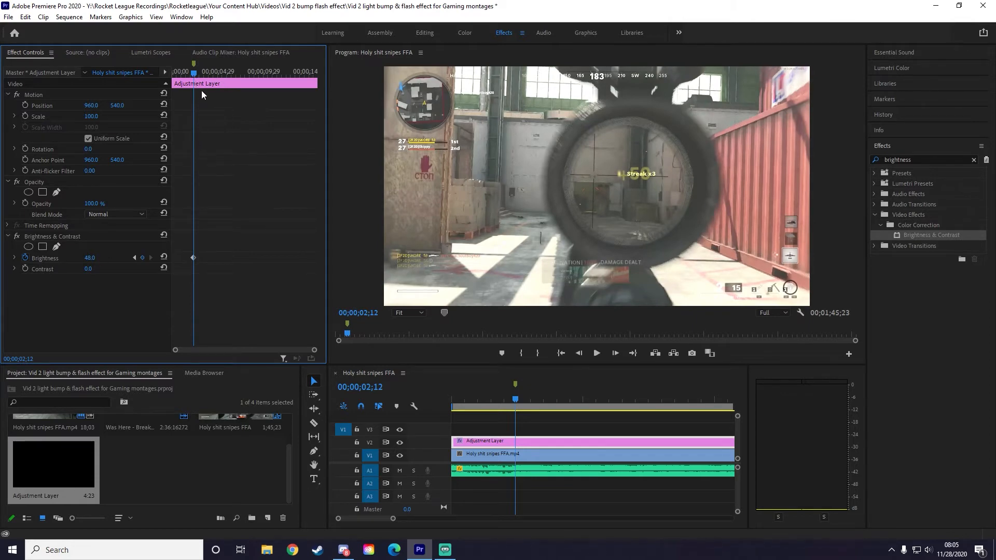
Play on to 00;00;03;16 and add a Brightness keyframe there with a value of 0.
{"action": "key", "text": "space"}
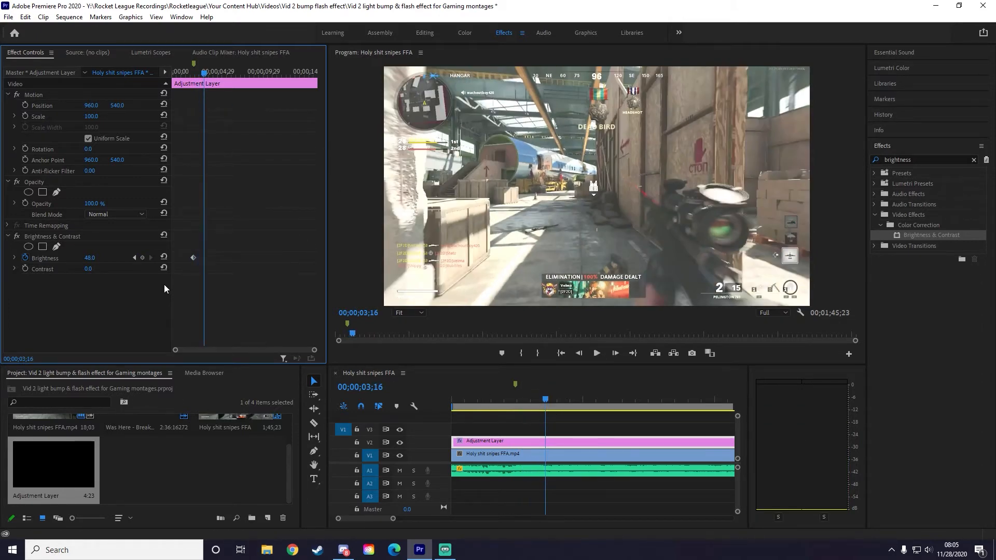
{"action": "left_click", "coordinate": [142, 257]}
{"action": "left_click", "coordinate": [91, 257]}
{"action": "type", "text": "0"}
{"action": "key", "text": "Return"}
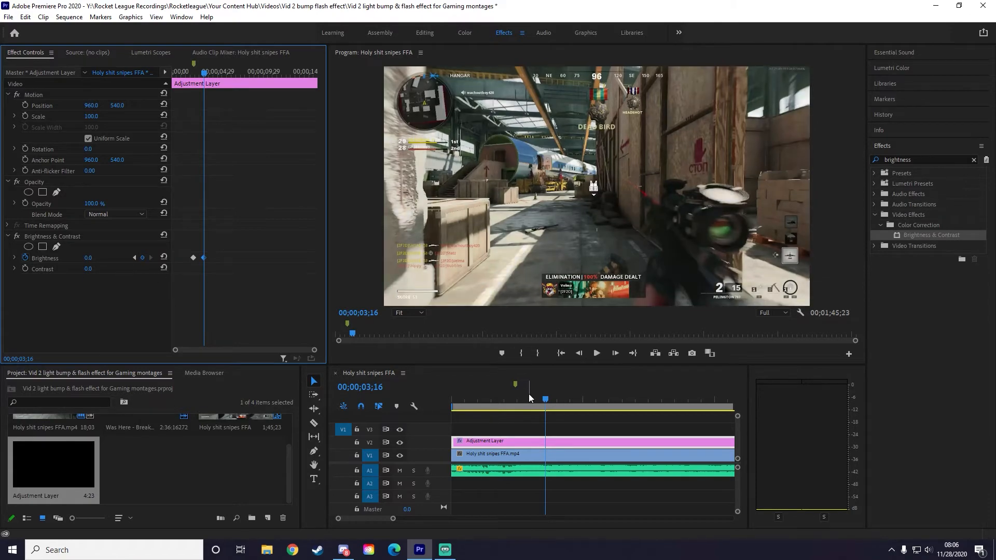
Play the sequence from the beginning past the last Brightness keyframe to review the flash.
{"action": "left_click_drag", "start_coordinate": [529, 394], "coordinate": [443, 395]}
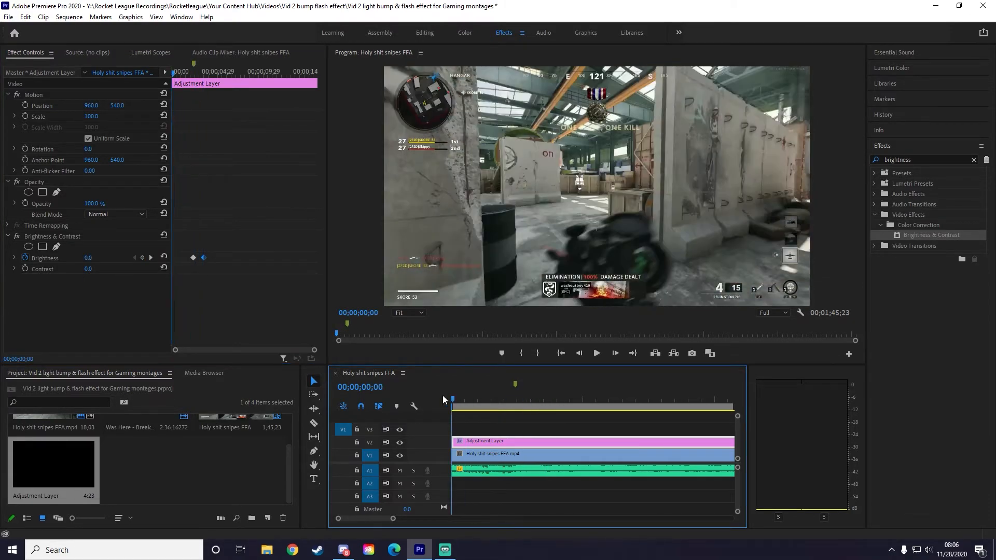
{"action": "key", "text": "space"}
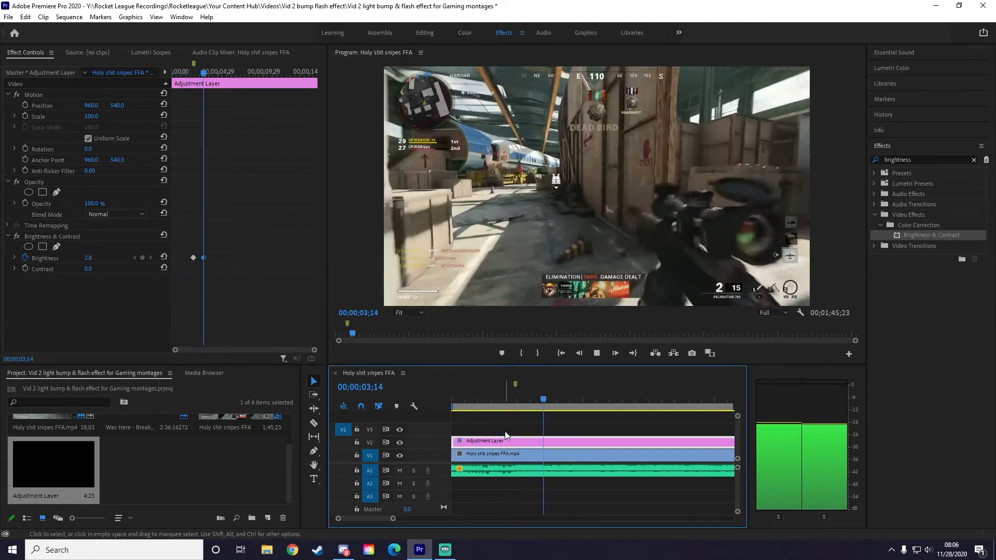
{"action": "key", "text": "space"}
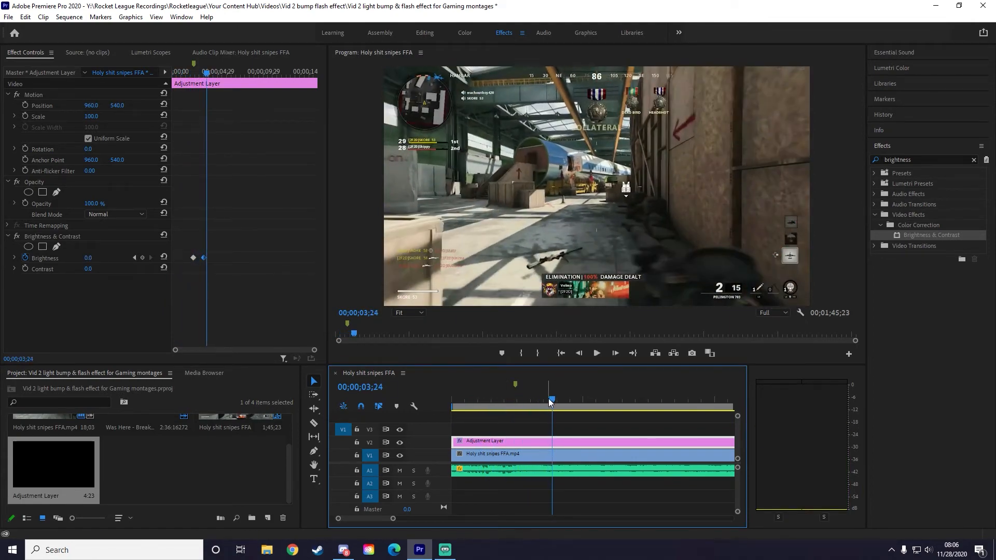
Scrub between the Brightness keyframes at 00;00;02;12 and 00;00;03;16, and examine the adjacent keyframes around the marker up close.
{"action": "left_click_drag", "start_coordinate": [549, 398], "coordinate": [515, 394]}
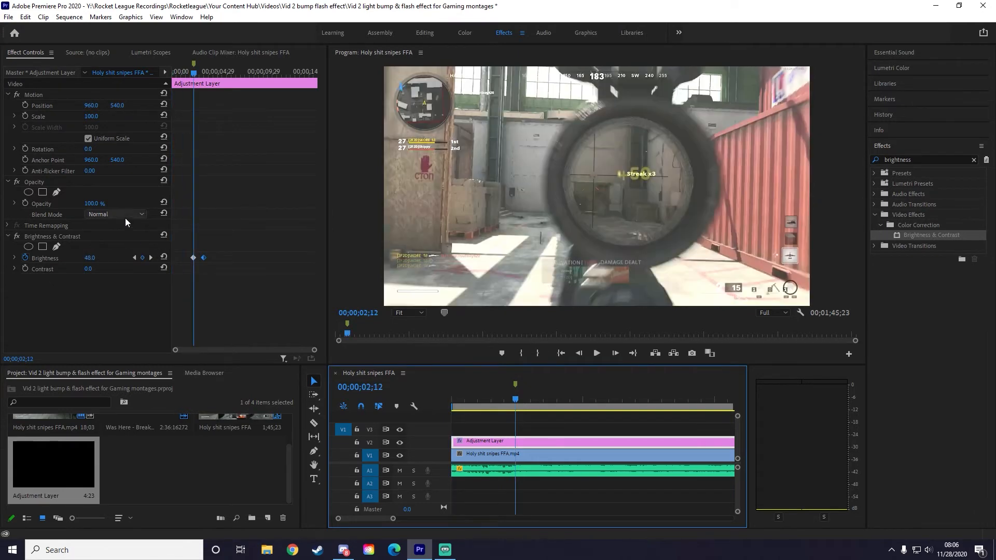
{"action": "left_click", "coordinate": [202, 261]}
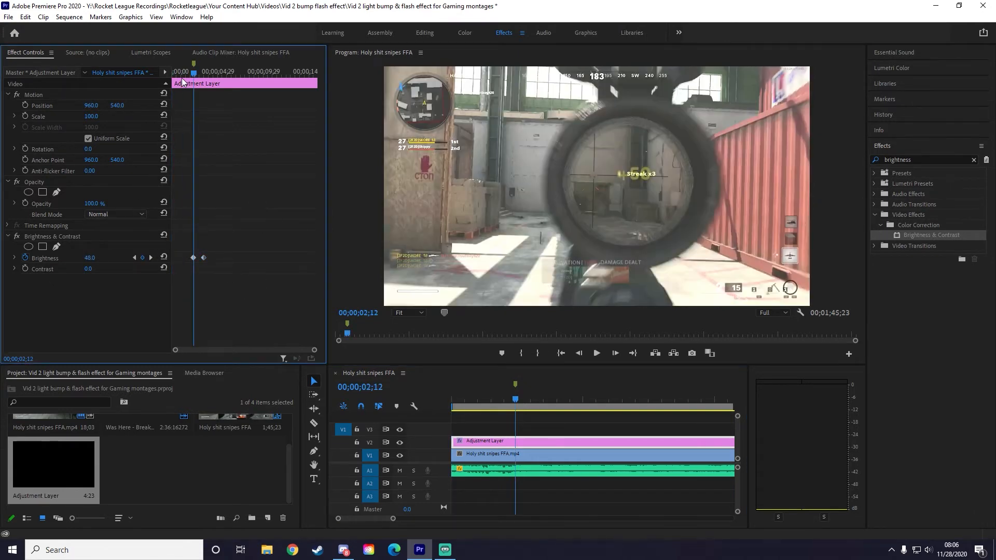
{"action": "left_click_drag", "start_coordinate": [195, 70], "coordinate": [197, 70]}
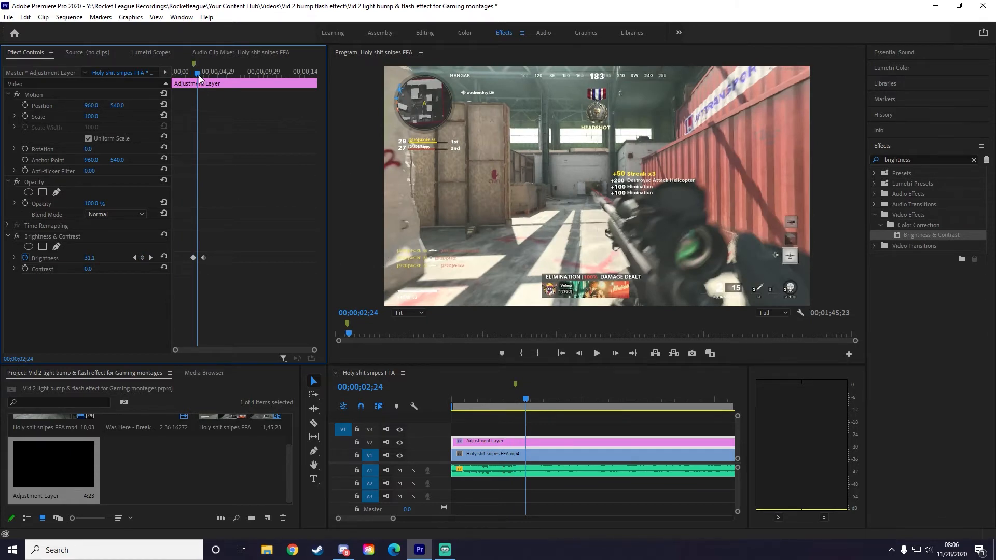
{"action": "left_click_drag", "start_coordinate": [198, 70], "coordinate": [204, 70]}
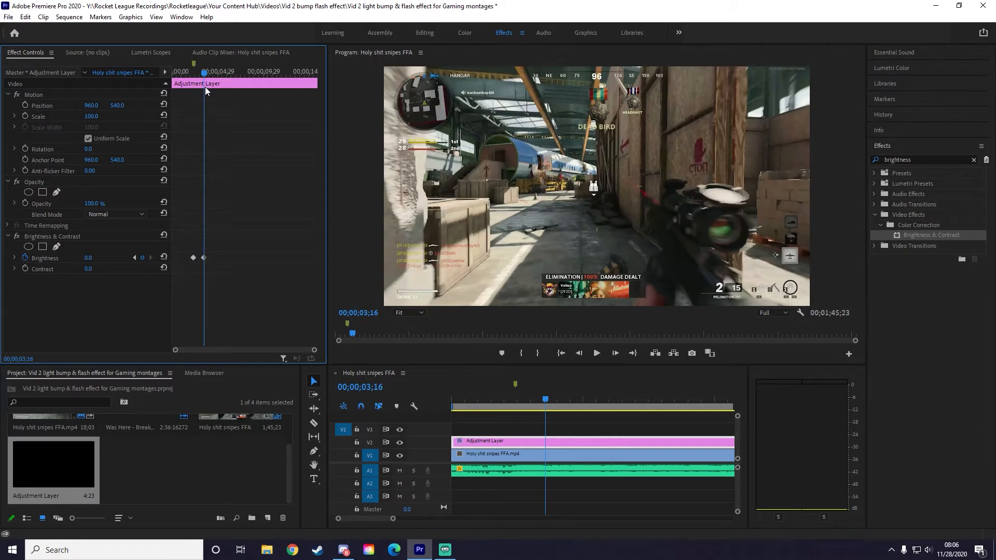
{"action": "left_click_drag", "start_coordinate": [200, 72], "coordinate": [194, 72]}
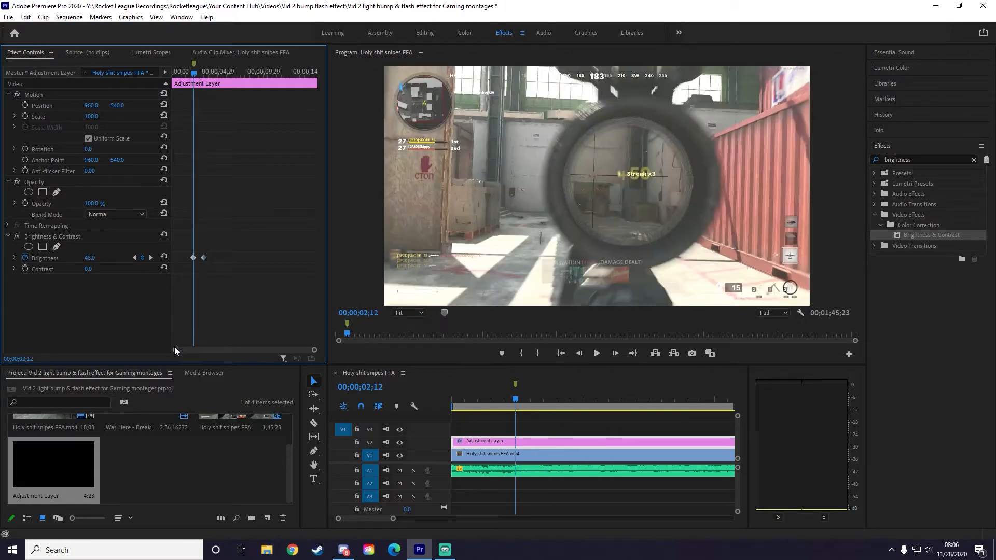
{"action": "left_click_drag", "start_coordinate": [175, 350], "coordinate": [235, 350]}
{"action": "left_click_drag", "start_coordinate": [212, 245], "coordinate": [240, 286]}
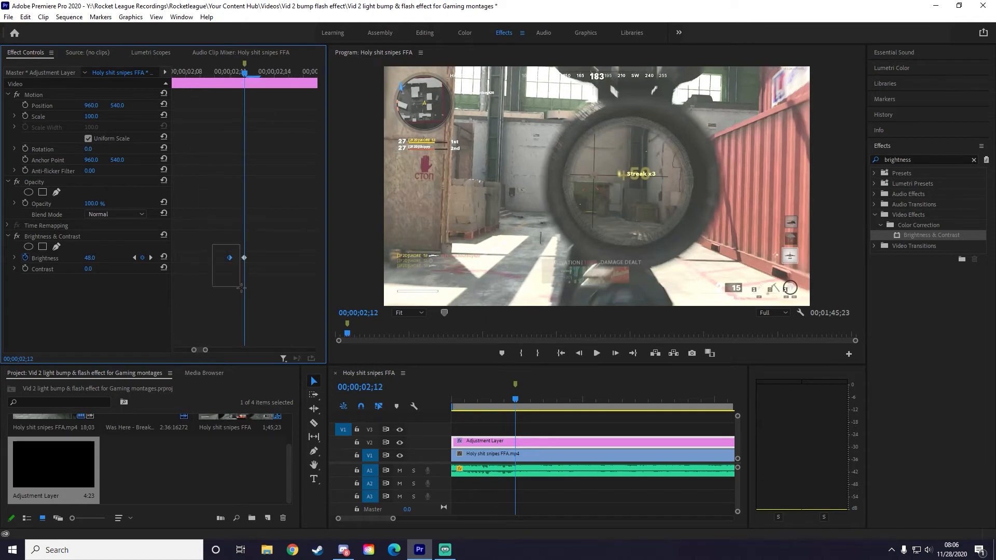
{"action": "mouse_move", "coordinate": [239, 74]}
{"action": "left_mouse_down"}
{"action": "mouse_move", "coordinate": [231, 73]}
{"action": "mouse_move", "coordinate": [240, 75]}
{"action": "left_mouse_up"}
Play on from 00;00;03;16 to 00;00;05;18 and add a Brightness keyframe with a value of 77 there.
{"action": "left_click_drag", "start_coordinate": [206, 350], "coordinate": [292, 362]}
{"action": "left_click", "coordinate": [211, 74]}
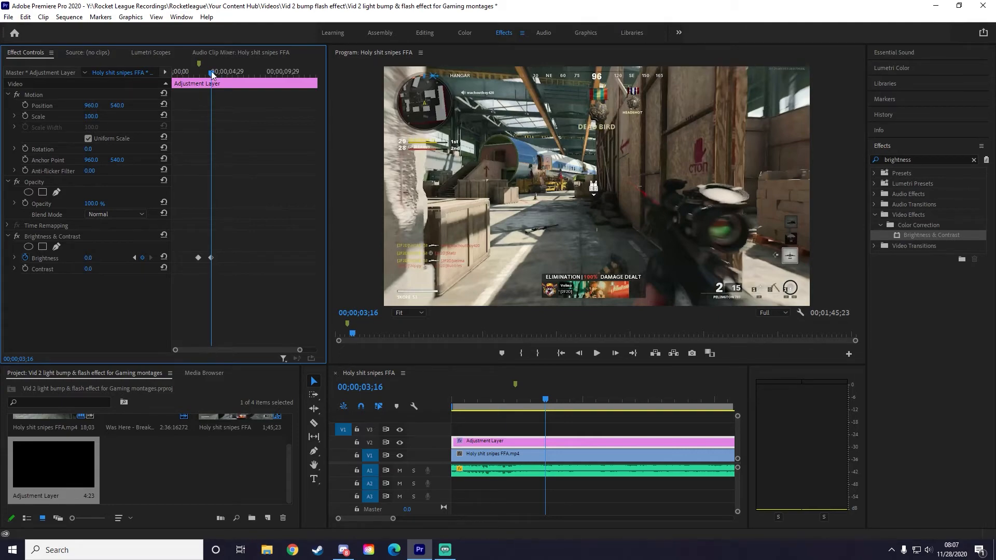
{"action": "key", "text": "space"}
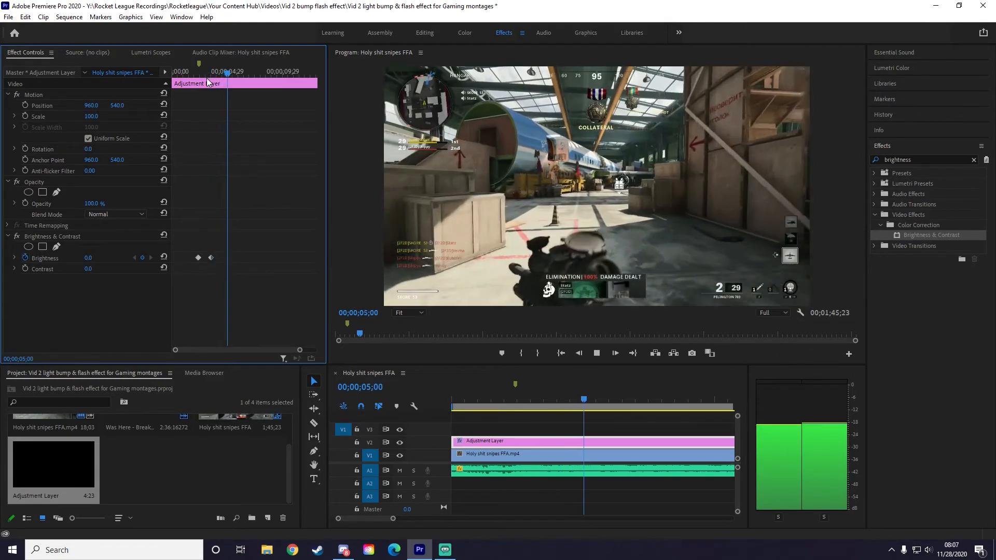
{"action": "key", "text": "space"}
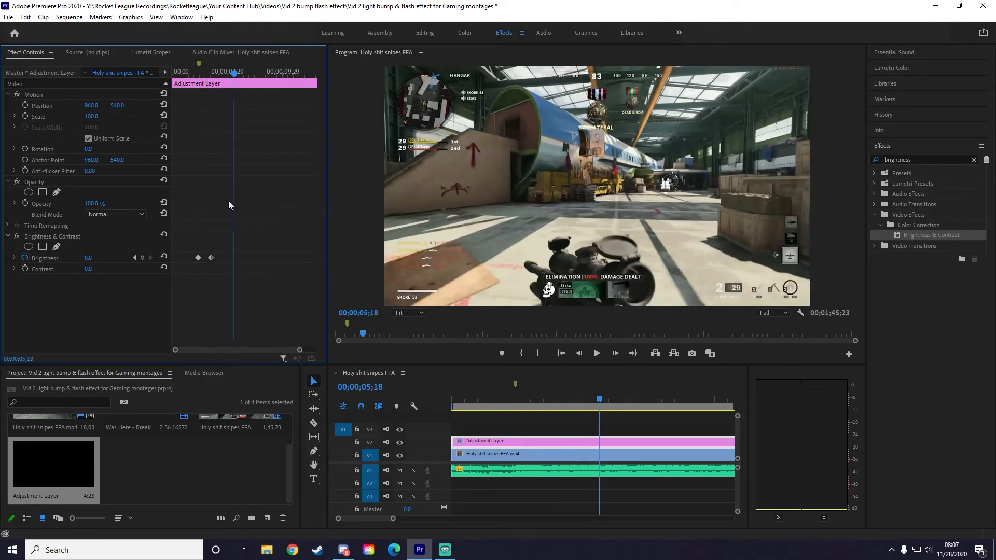
{"action": "left_click", "coordinate": [143, 258]}
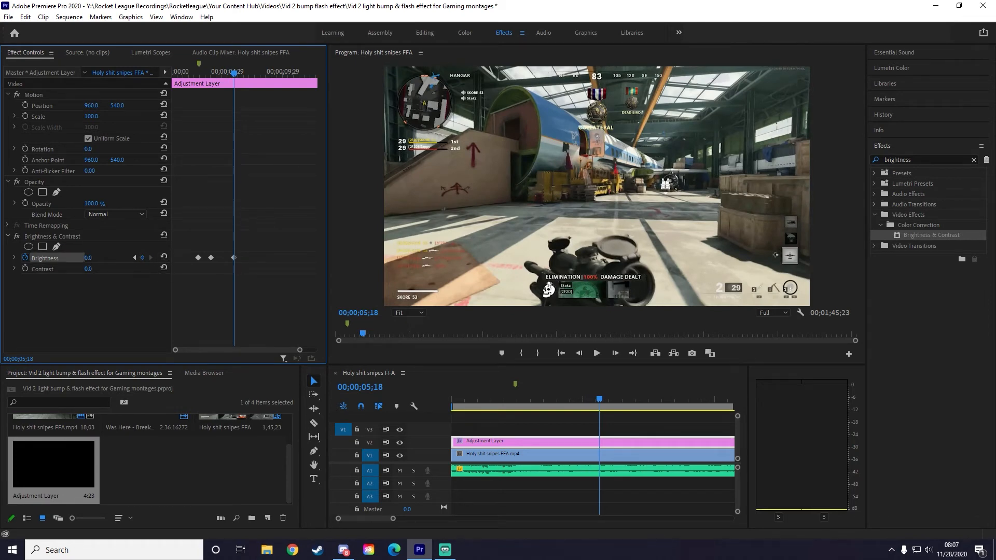
{"action": "left_click_drag", "start_coordinate": [87, 261], "coordinate": [98, 258]}
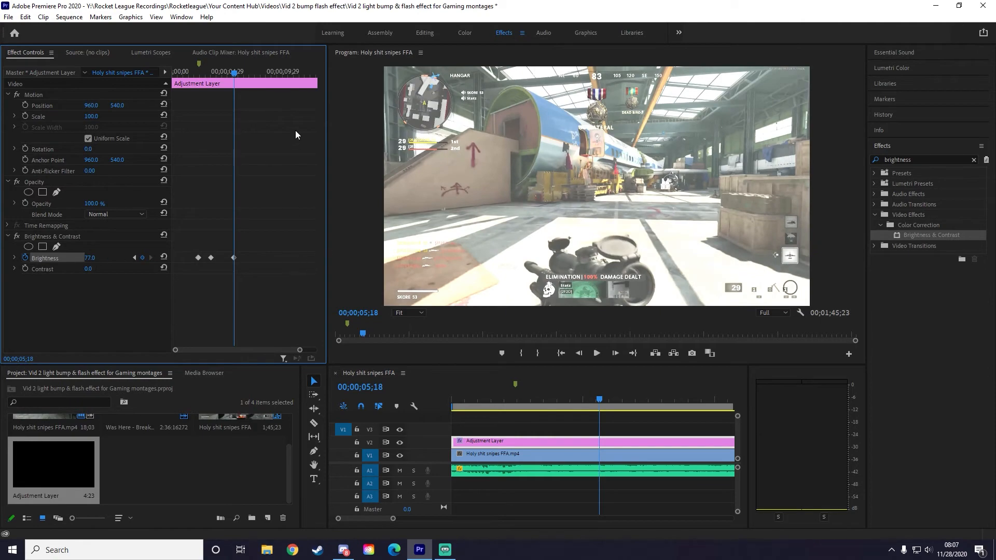
Play the sequence from before the first flash past 00;00;05;18 to review the brightness change.
{"action": "left_click_drag", "start_coordinate": [233, 73], "coordinate": [194, 73]}
{"action": "key", "text": "space"}
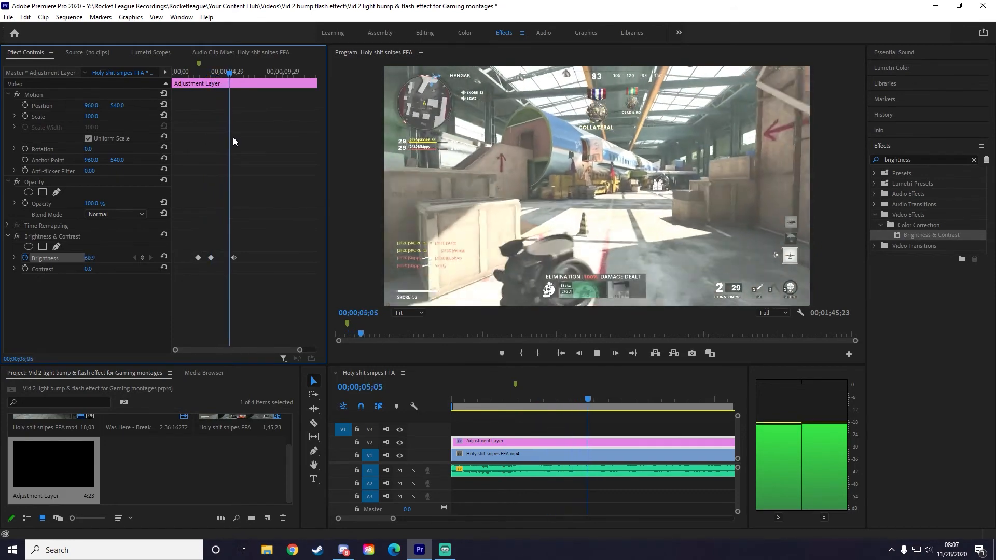
{"action": "key", "text": "space"}
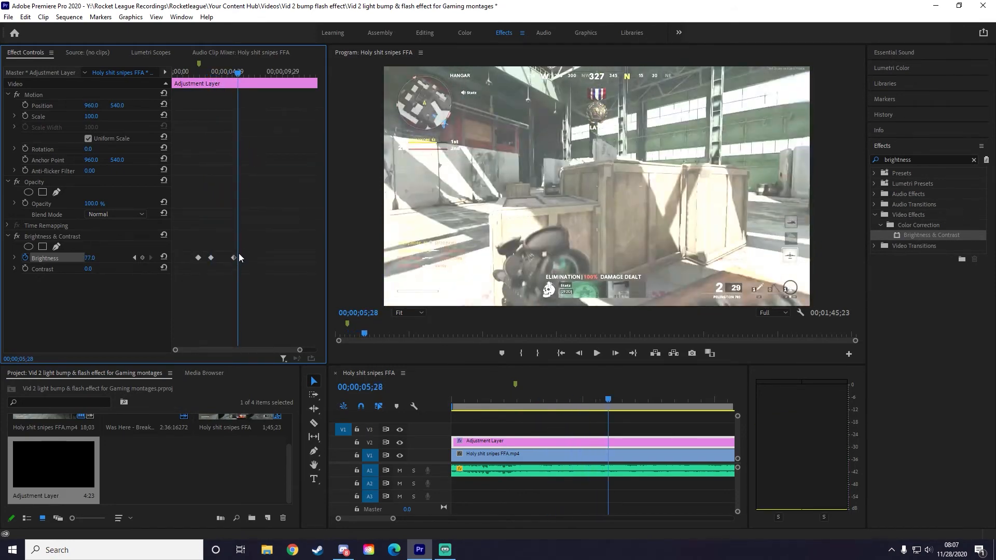
Add a Brightness keyframe with a value of 0 at 00;00;05;17, one frame before the second flash's peak.
{"action": "left_click", "coordinate": [233, 72]}
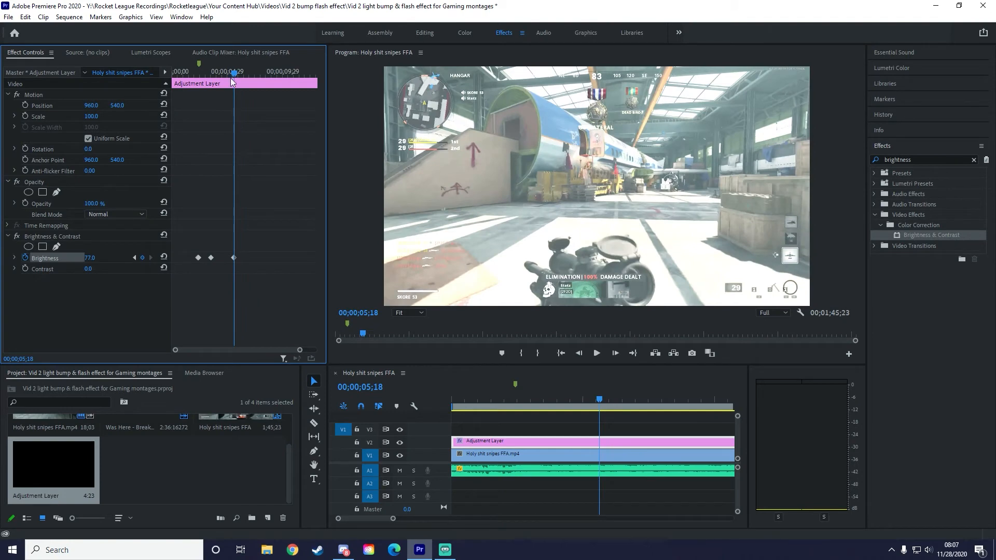
{"action": "key", "text": "Left"}
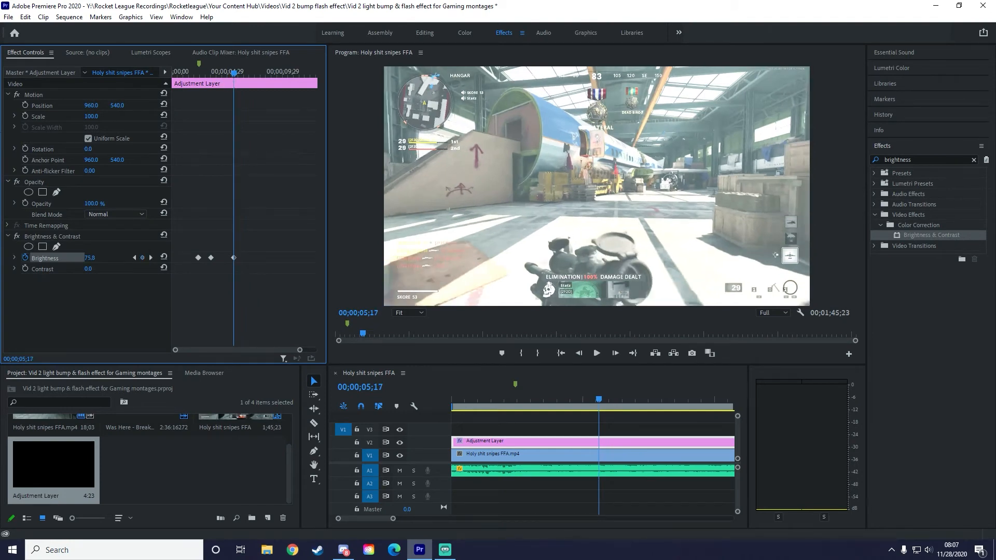
{"action": "left_click_drag", "start_coordinate": [174, 350], "coordinate": [220, 350]}
{"action": "left_click", "coordinate": [257, 73]}
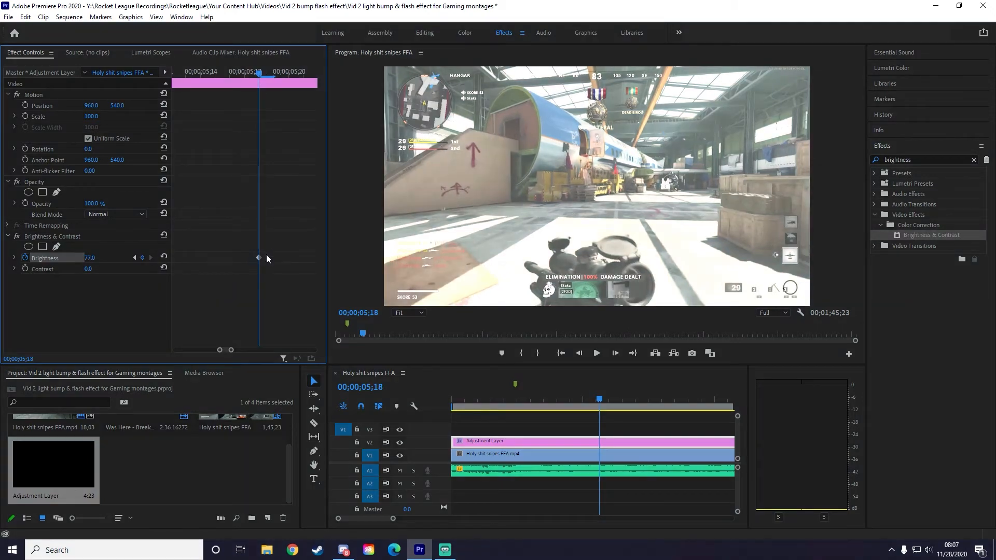
{"action": "key", "text": "Left"}
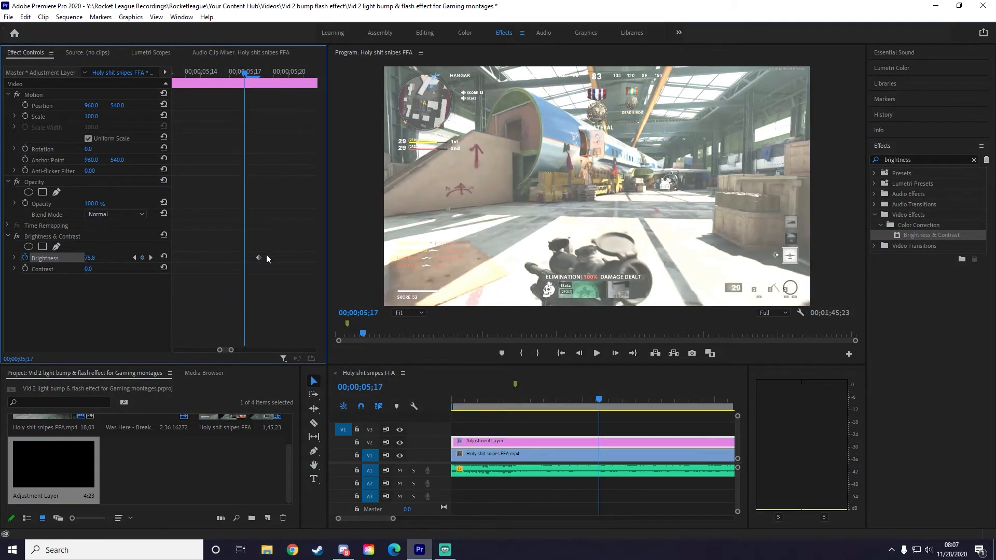
{"action": "left_click", "coordinate": [142, 259]}
{"action": "left_click", "coordinate": [98, 257]}
{"action": "key", "text": "Return"}
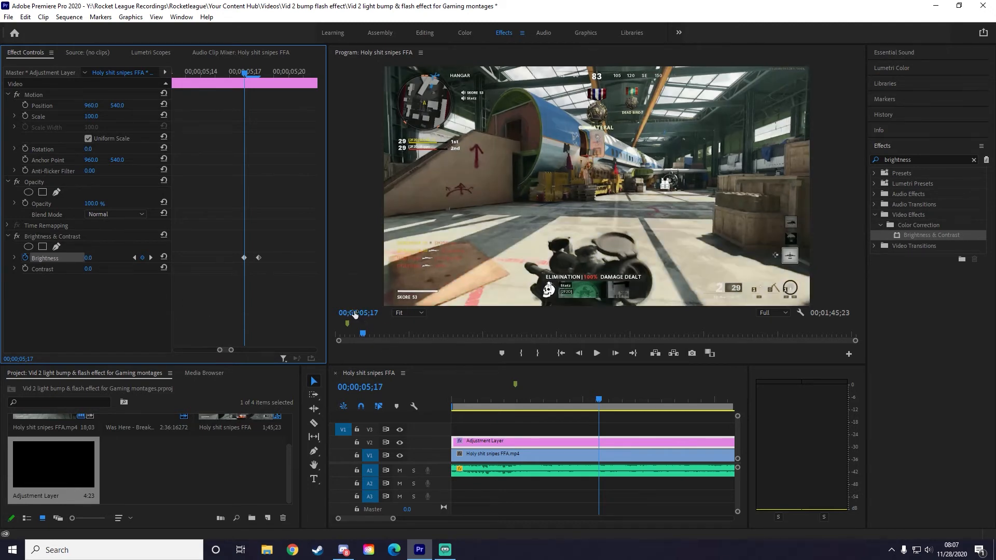
Step forward frame by frame from 00;00;05;17 to examine the second flash.
{"action": "key", "text": "Right"}
{"action": "key", "text": "Right"}
{"action": "key", "text": "Right"}
{"action": "key", "text": "Right"}
{"action": "key", "text": "Right"}
{"action": "key", "text": "Right"}
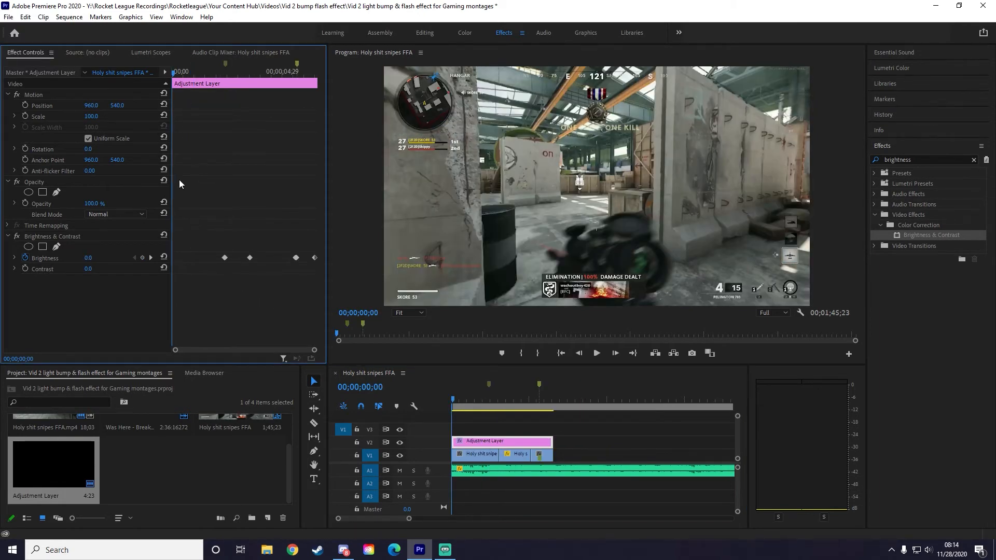
Find the Lumetri Color effect by searching for "lumetri color" and apply it to the adjustment layer on V2.
{"action": "key", "text": "shift+7"}
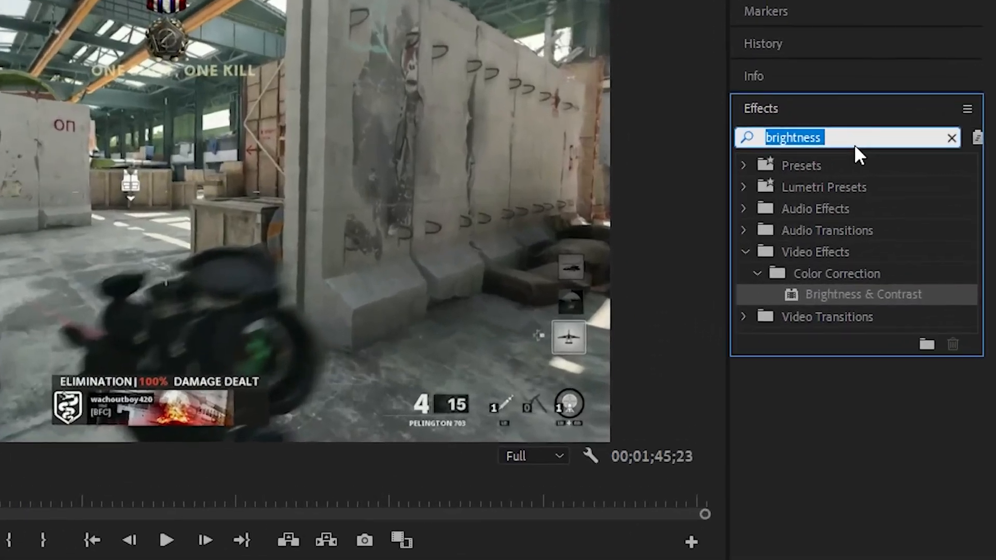
{"action": "type", "text": "lumetri"}
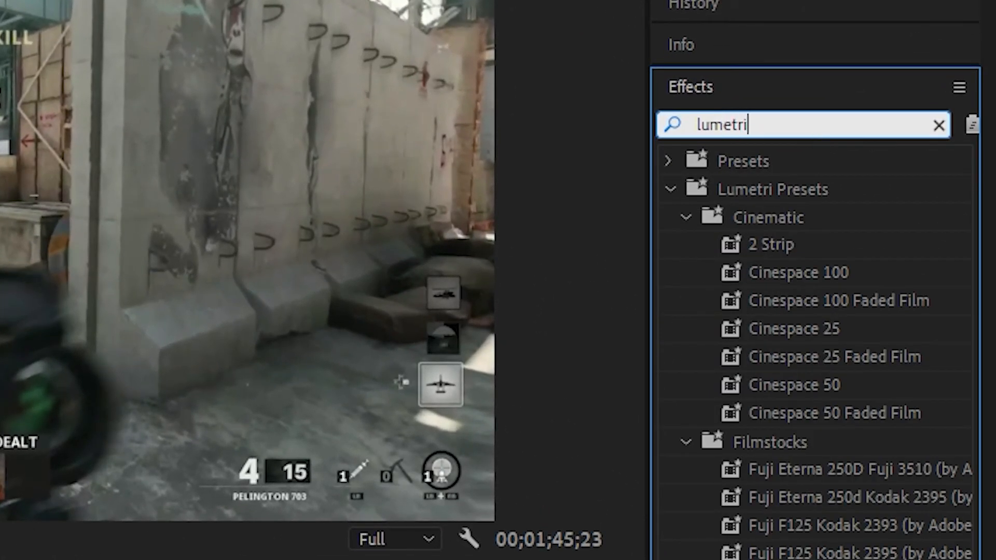
{"action": "type", "text": " color"}
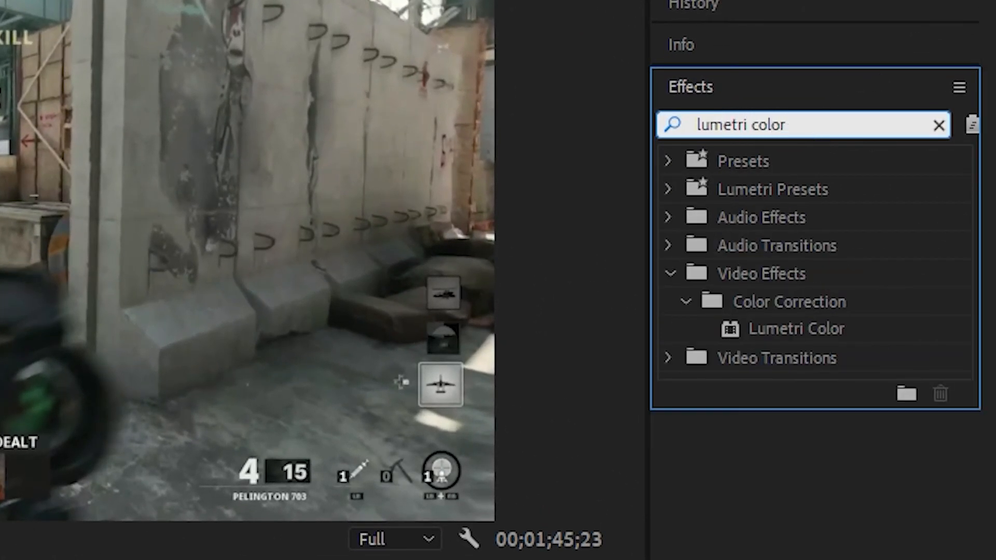
{"action": "left_click", "coordinate": [820, 331]}
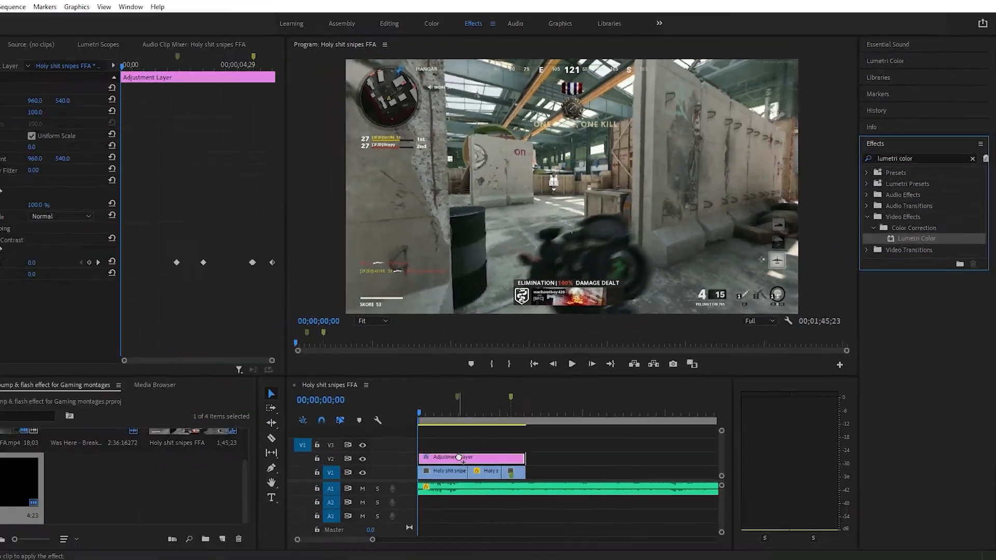
{"action": "left_click_drag", "start_coordinate": [838, 296], "coordinate": [490, 440]}
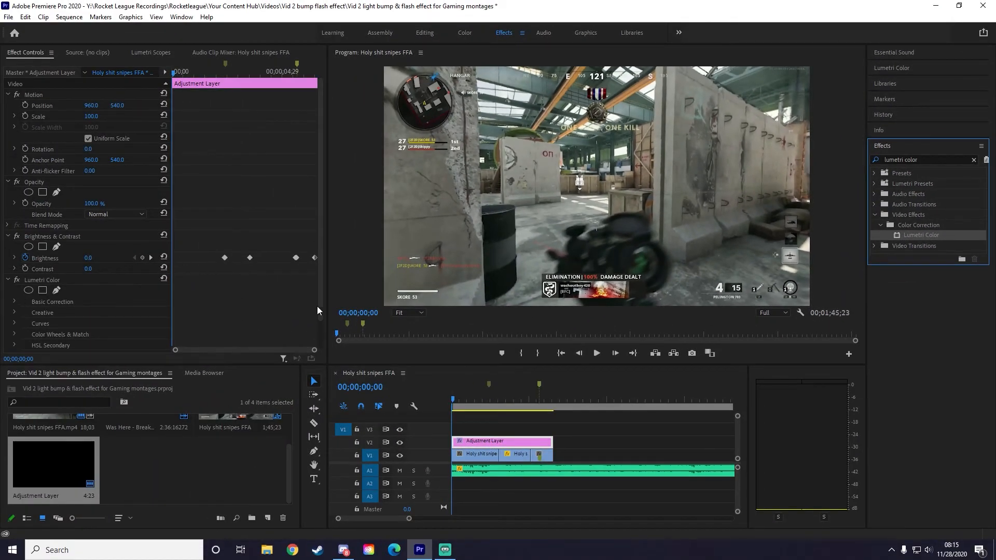
Start keyframing Saturation in Lumetri Color's Basic Correction with a value of 100 at 00;00;02;12, on the first flash.
{"action": "scroll", "coordinate": [31, 296], "scroll_direction": "down", "scroll_amount": 1}
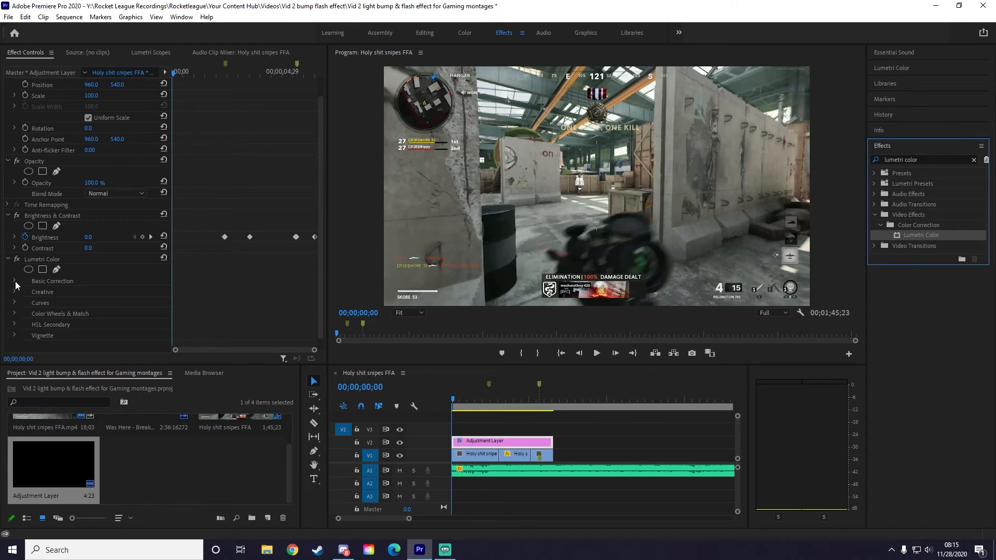
{"action": "scroll", "coordinate": [57, 294], "scroll_direction": "down", "scroll_amount": 1}
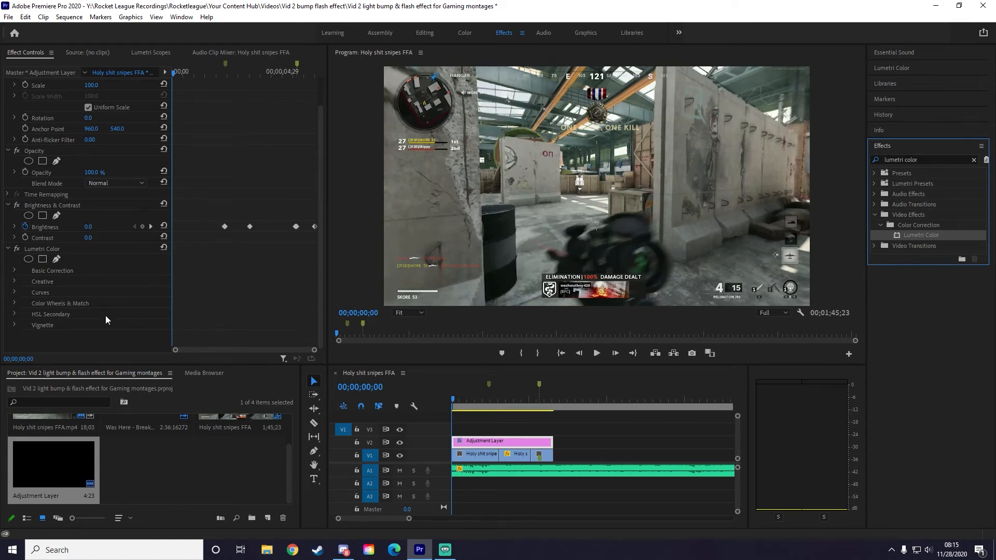
{"action": "left_click", "coordinate": [14, 271]}
{"action": "scroll", "coordinate": [164, 266], "scroll_direction": "down", "scroll_amount": 3}
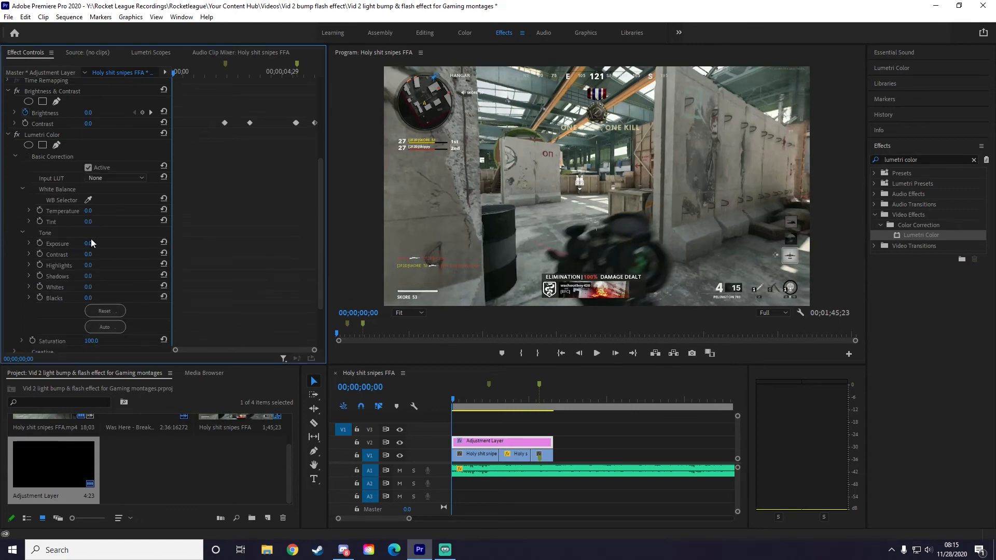
{"action": "scroll", "coordinate": [68, 246], "scroll_direction": "down", "scroll_amount": 2}
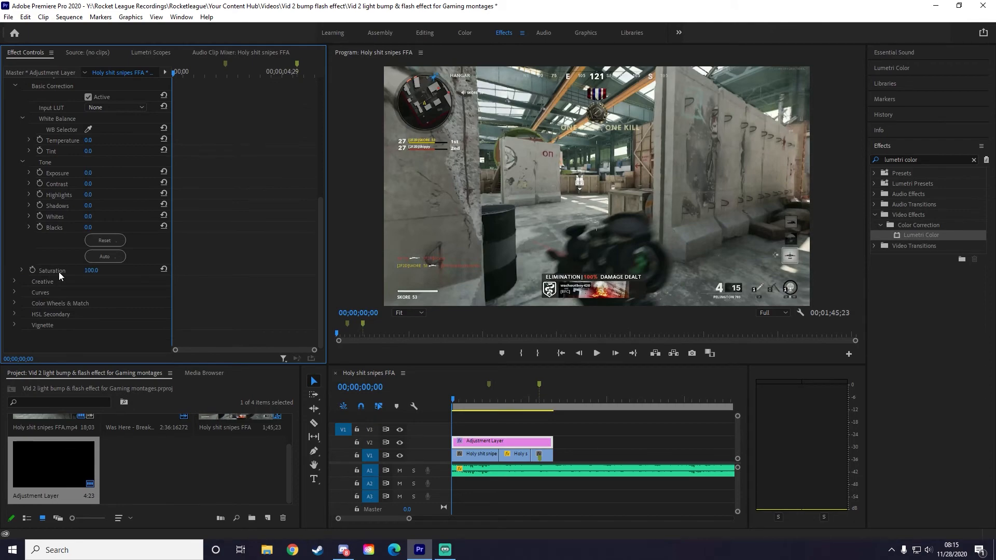
{"action": "key", "text": "space"}
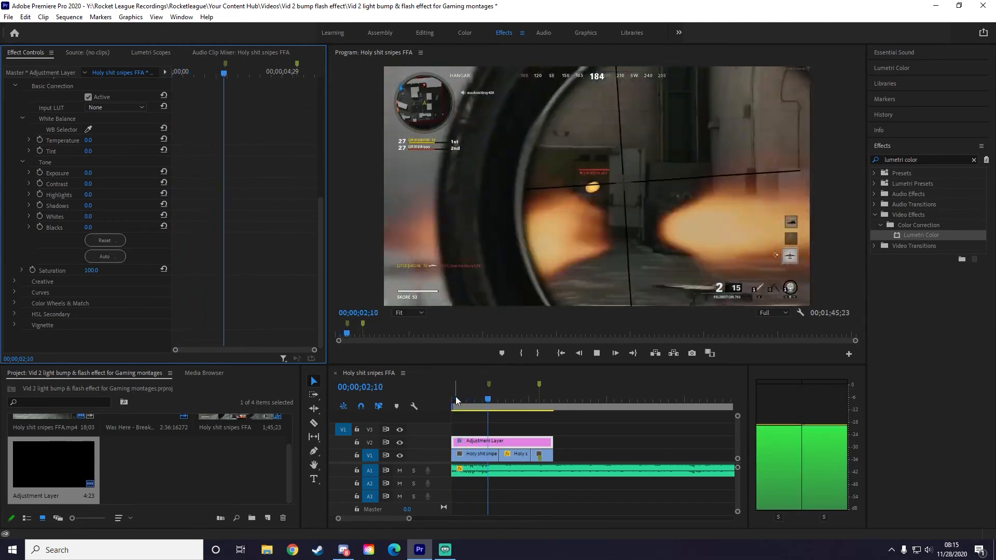
{"action": "key", "text": "space"}
{"action": "left_click", "coordinate": [488, 399]}
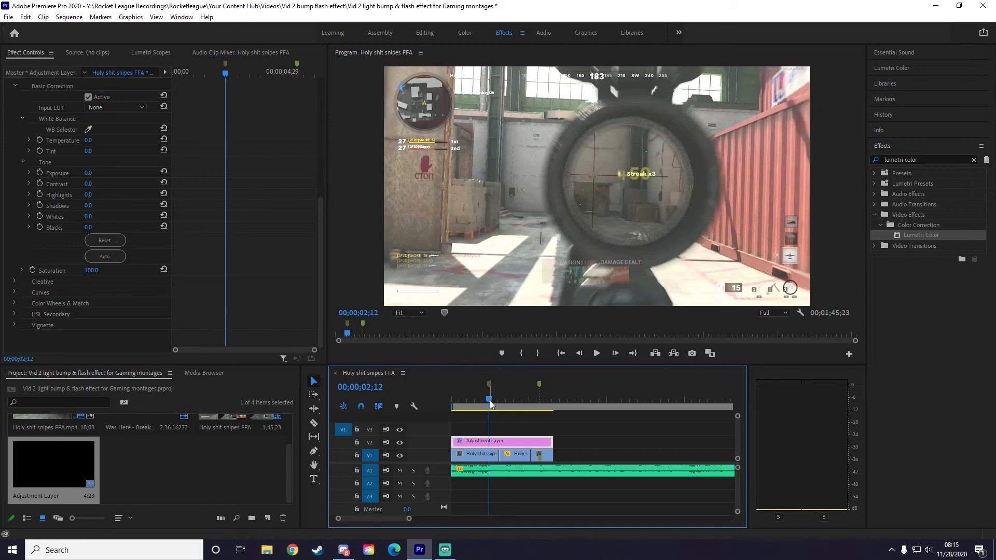
{"action": "left_click", "coordinate": [33, 270]}
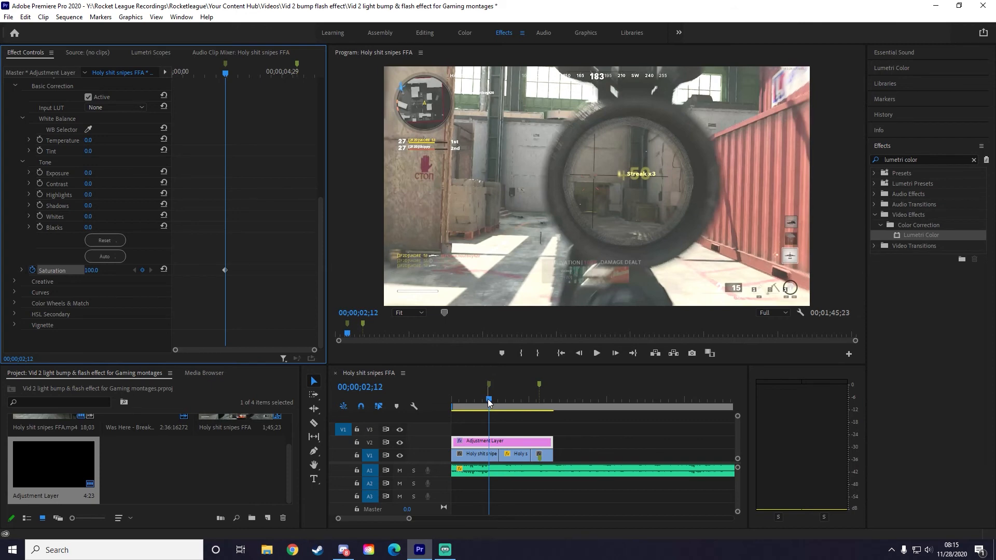
Add Saturation keyframes of 1.0 at 00;00;02;11, one frame before the flash, and 80.0 at the start of the sequence.
{"action": "key", "text": "Left"}
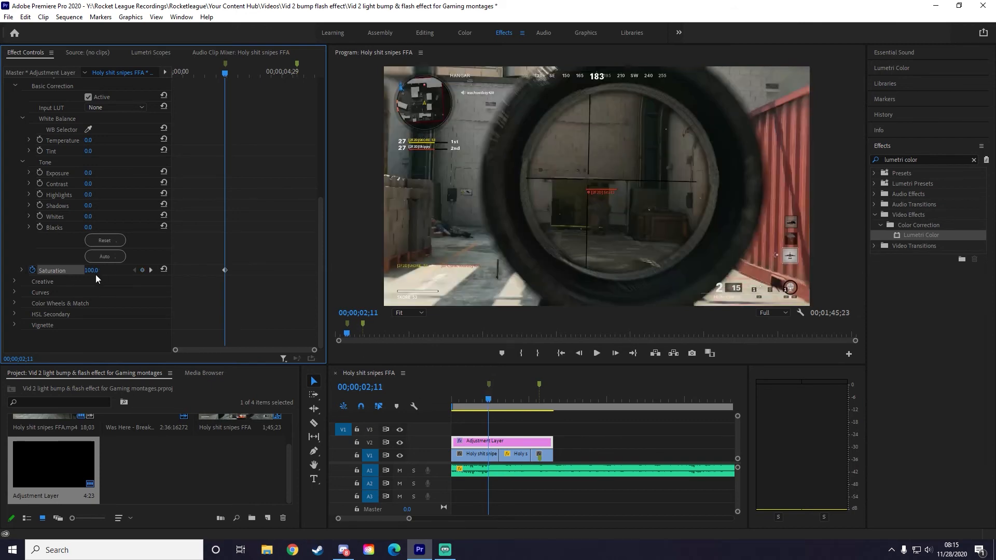
{"action": "left_click_drag", "start_coordinate": [95, 270], "coordinate": [43, 270]}
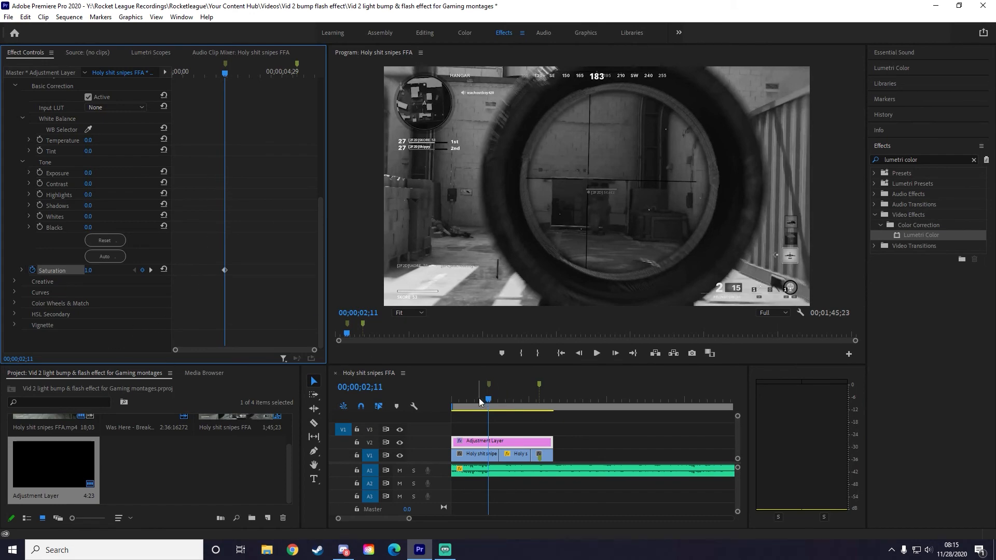
{"action": "left_click_drag", "start_coordinate": [488, 398], "coordinate": [452, 399]}
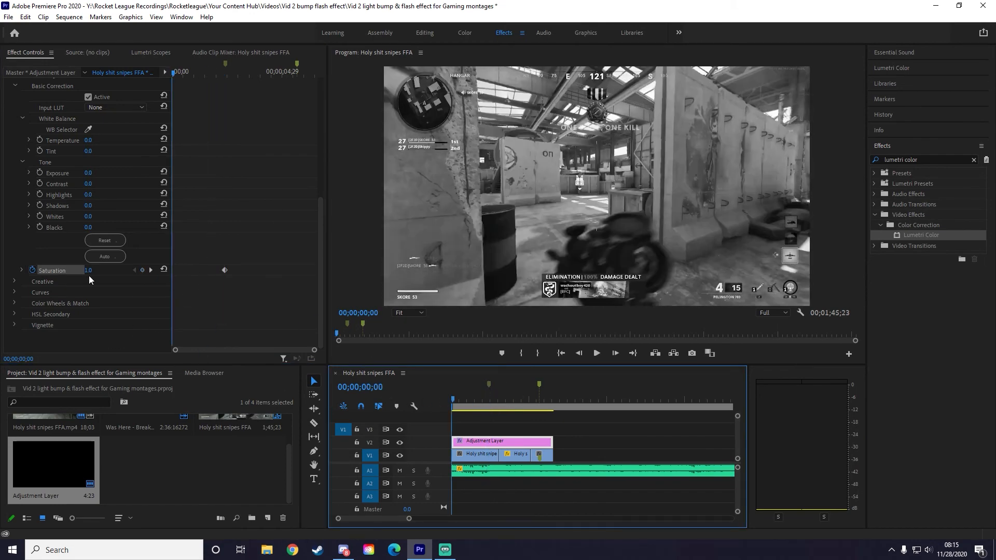
{"action": "left_click_drag", "start_coordinate": [89, 270], "coordinate": [101, 270]}
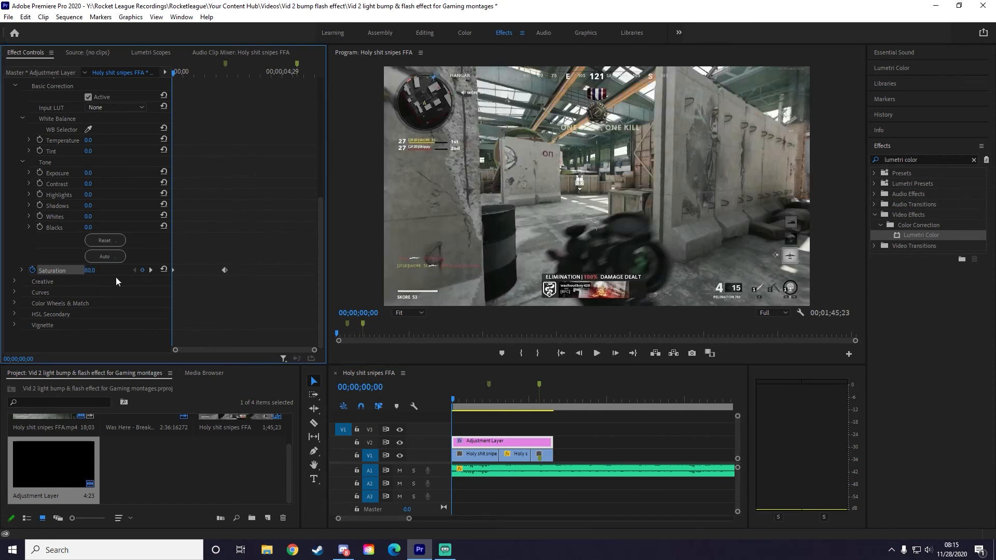
Play the sequence from the start past 00;00;04;18 to review the saturation change, and return to the beginning.
{"action": "key", "text": "space"}
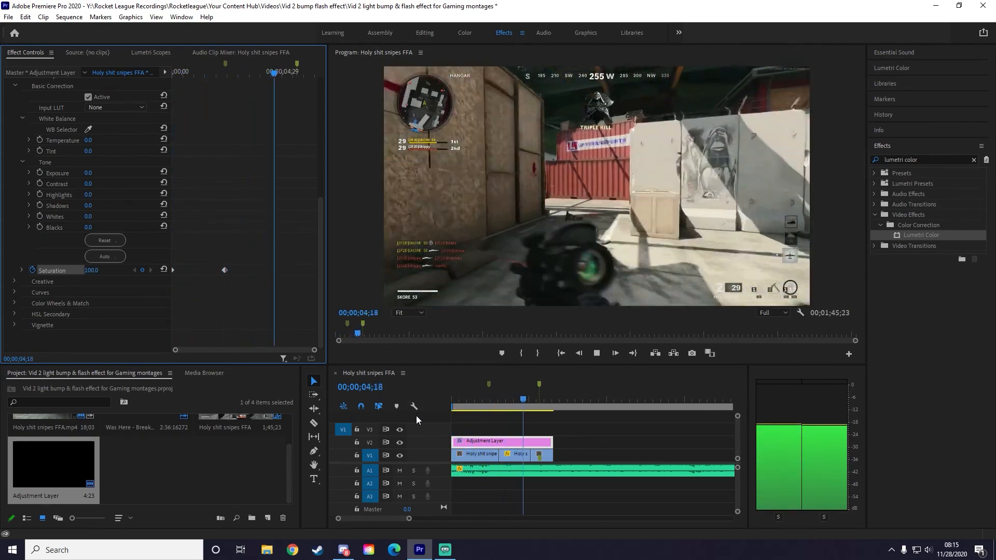
{"action": "key", "text": "space"}
{"action": "left_click_drag", "start_coordinate": [477, 399], "coordinate": [405, 394]}
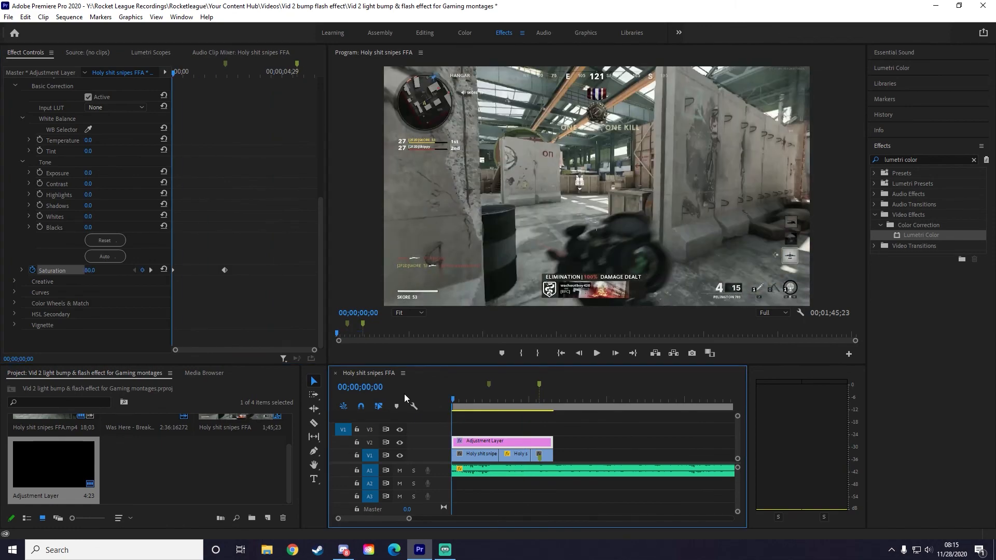